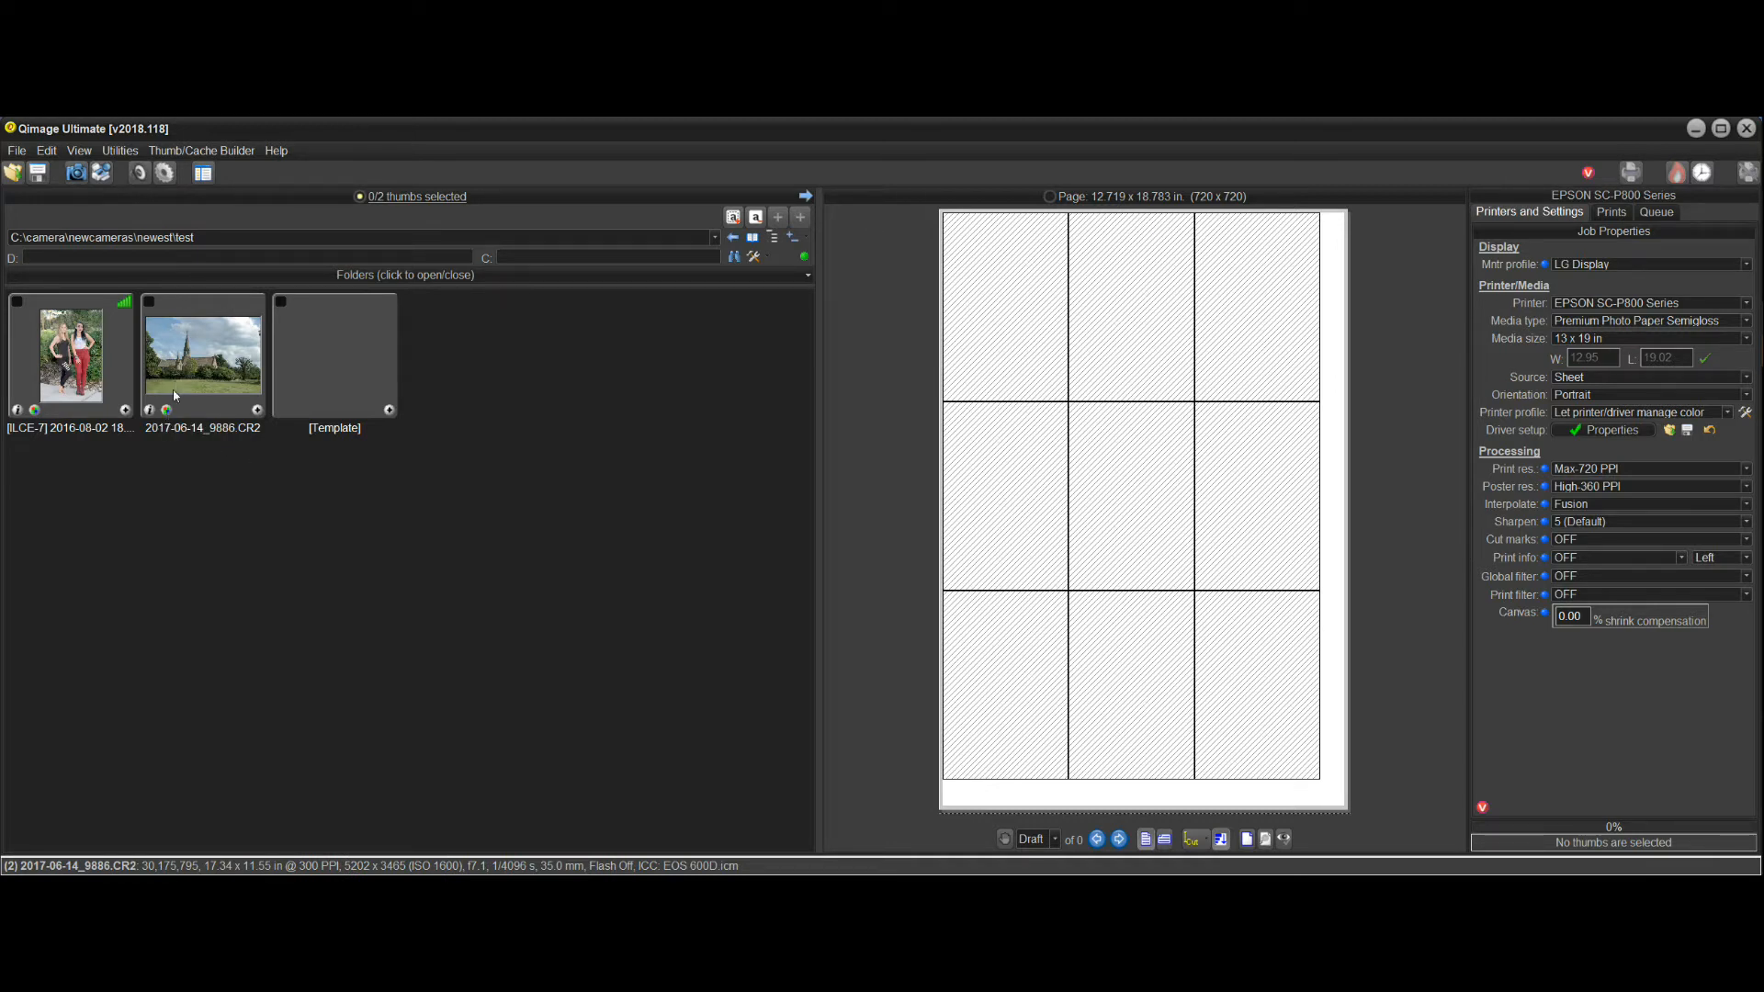
Step: Open the raw developing options for 2017-06-14_9886.CR2 and mark the bright cloud at its upper right for Recover highlights (auto blk level)
left_click(170, 415)
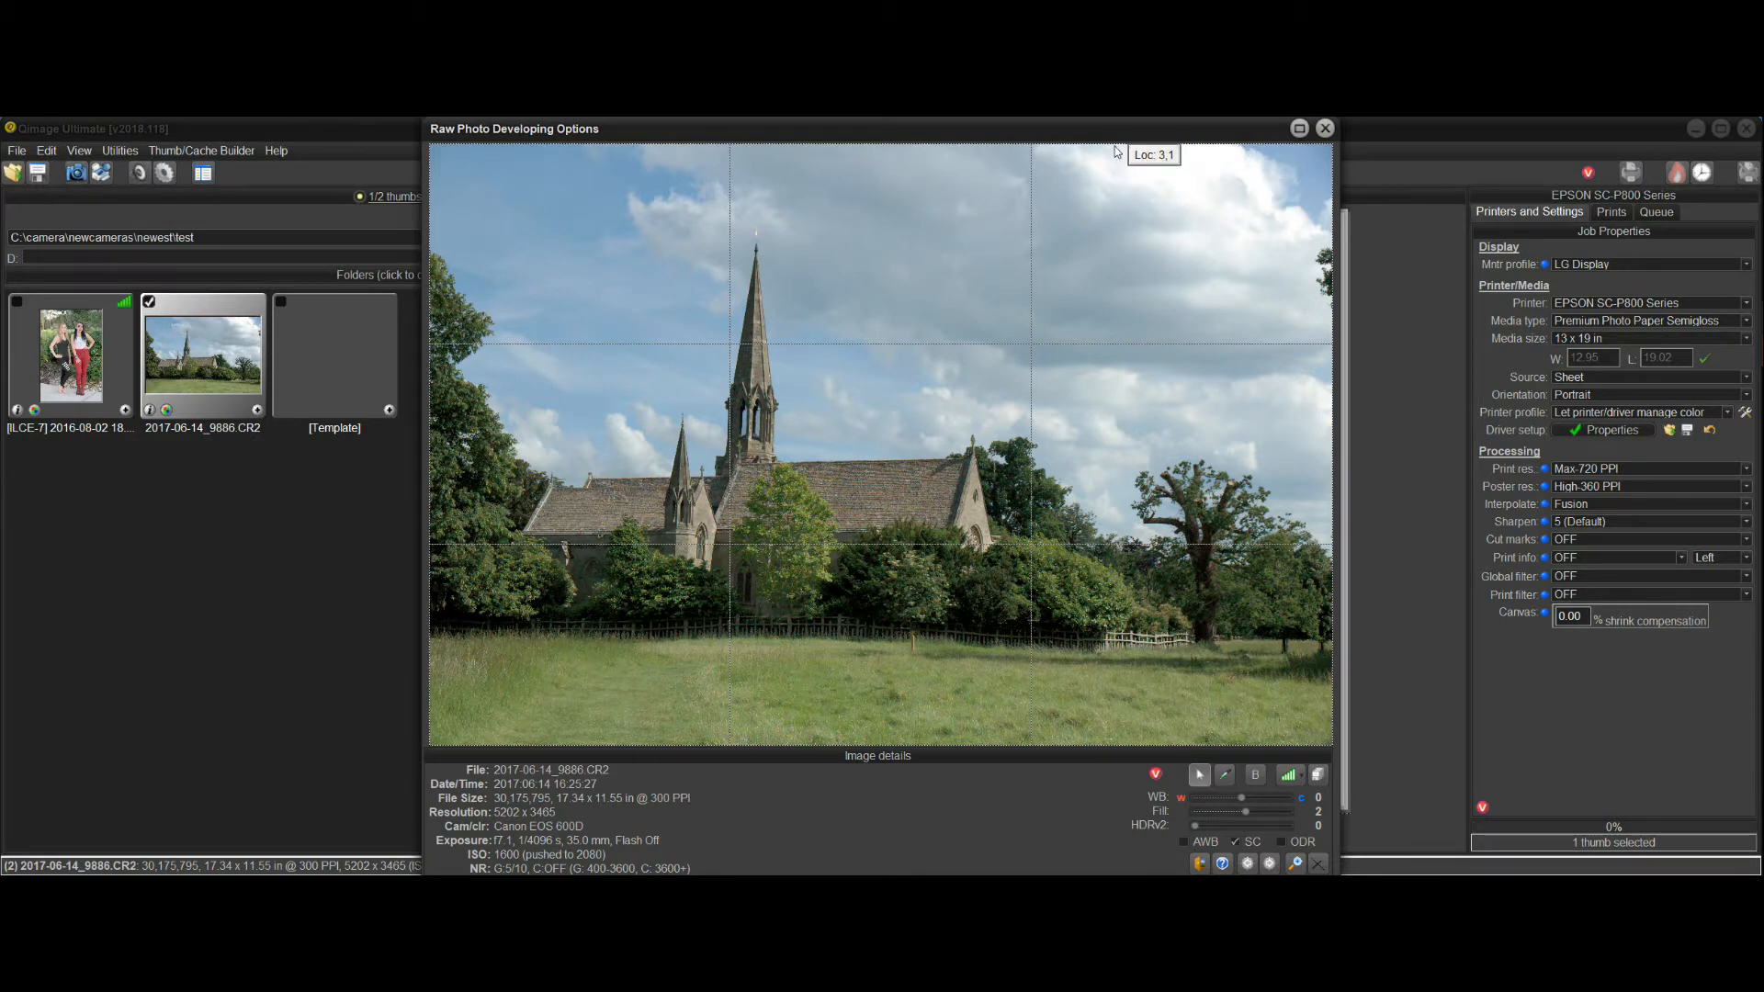
left_click_drag(1117, 152, 1281, 248)
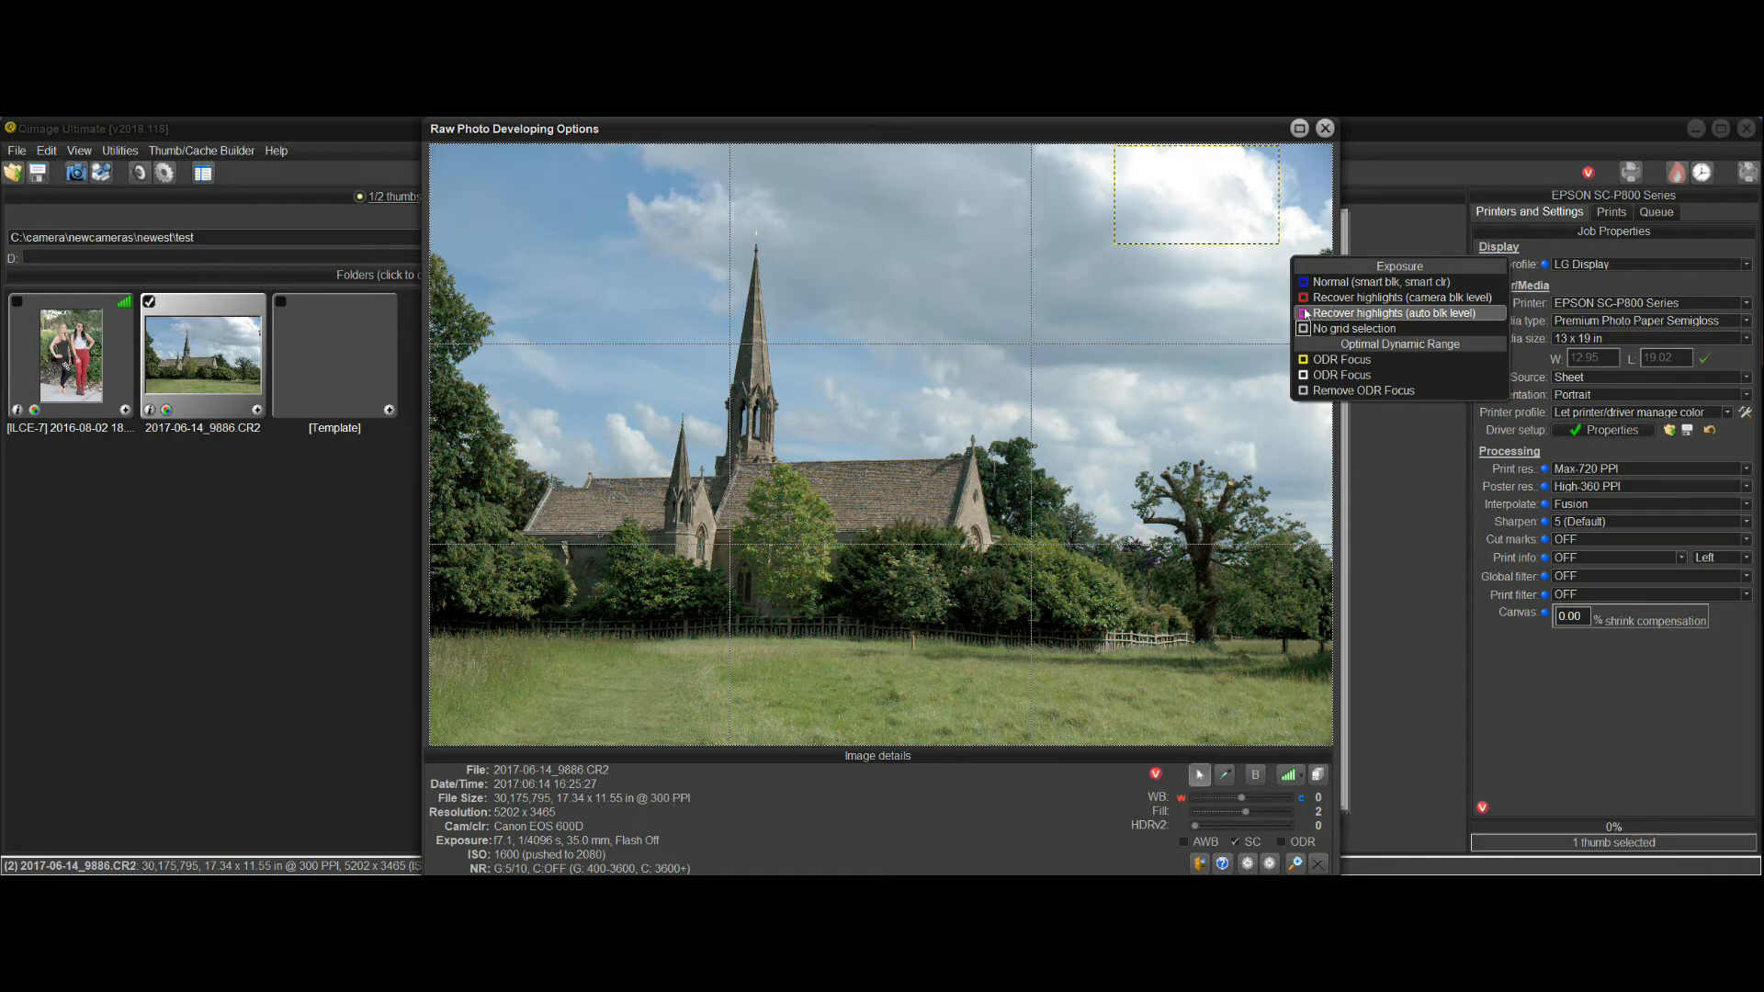
left_click(1420, 315)
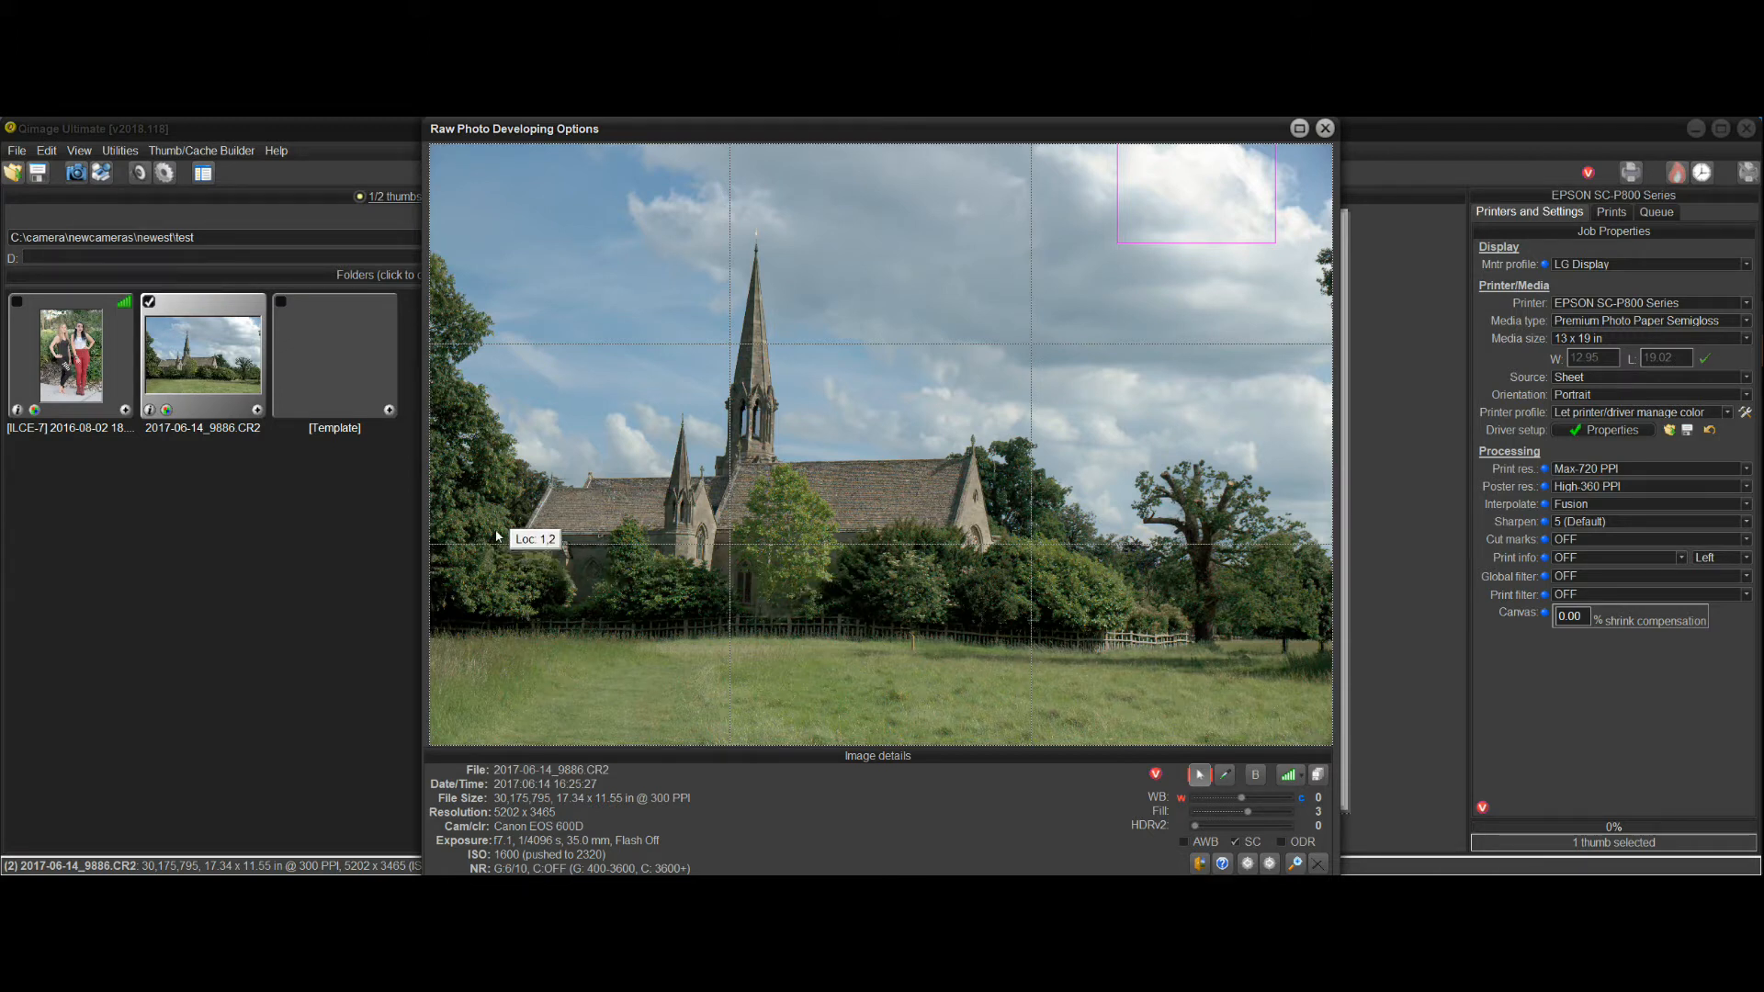
Step: Set a yellow ODR focus over the bushes and grass, and a white ODR focus as a thin strip across the sky at the spire's tip
left_click_drag(472, 540, 1119, 686)
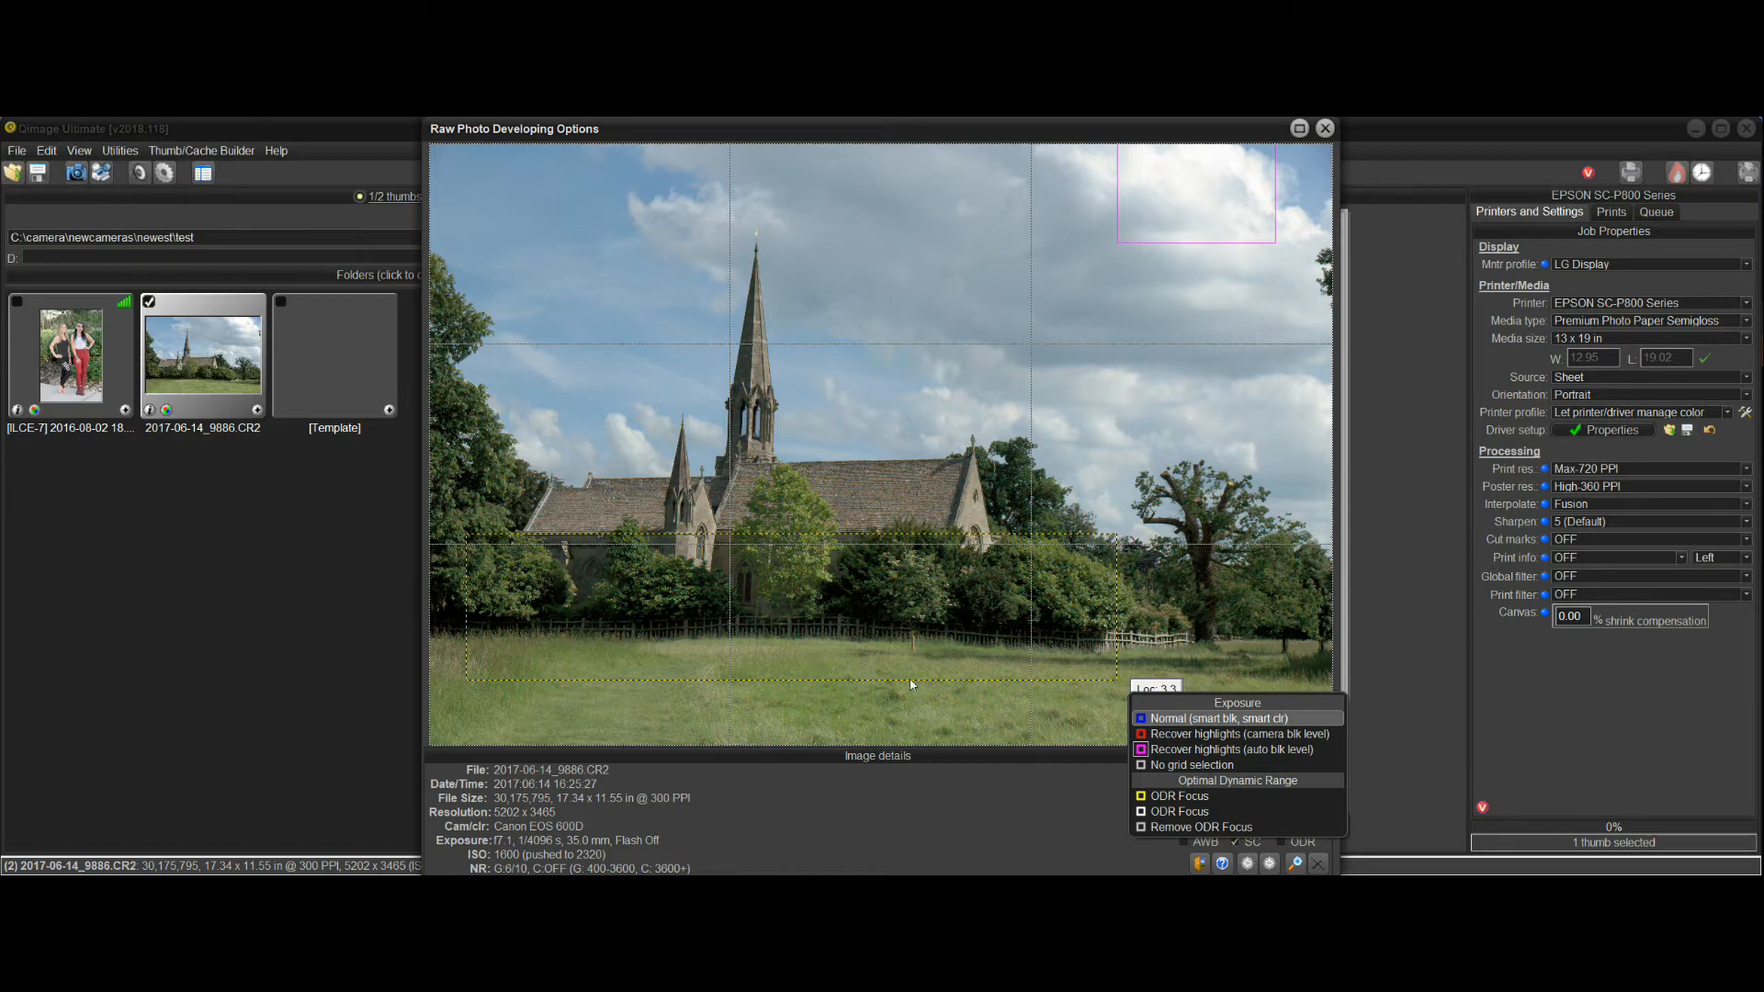
left_click(1178, 797)
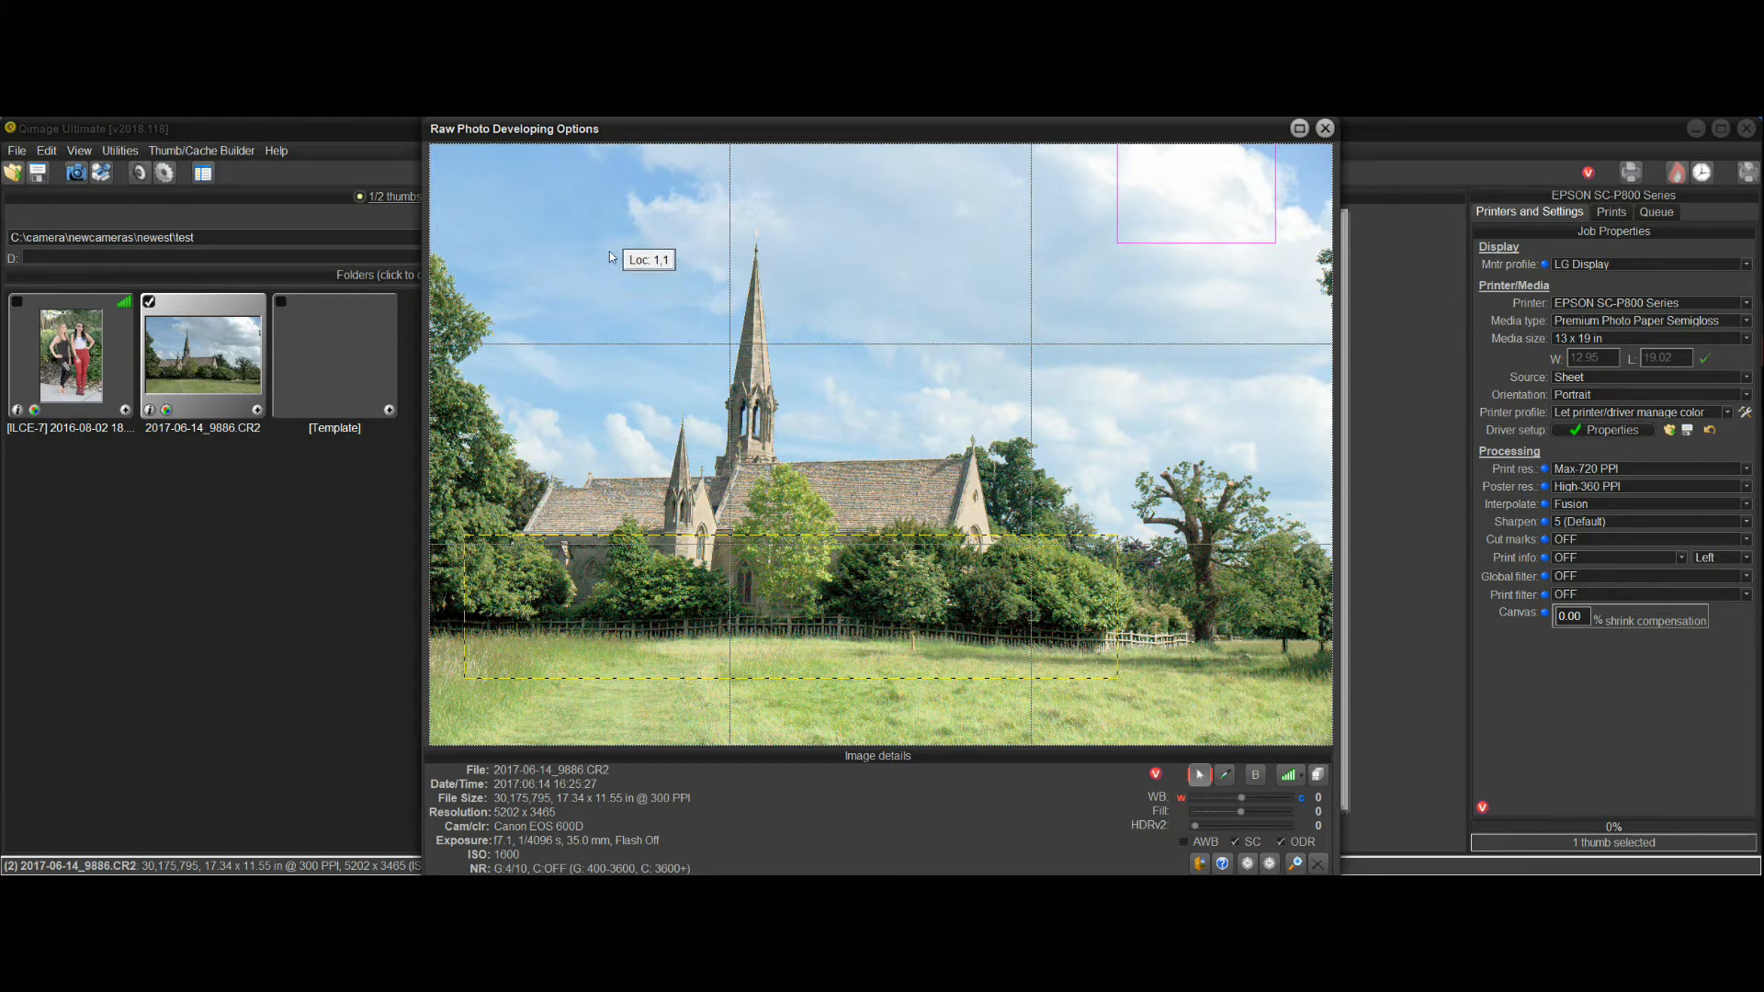
left_click_drag(688, 274, 1103, 261)
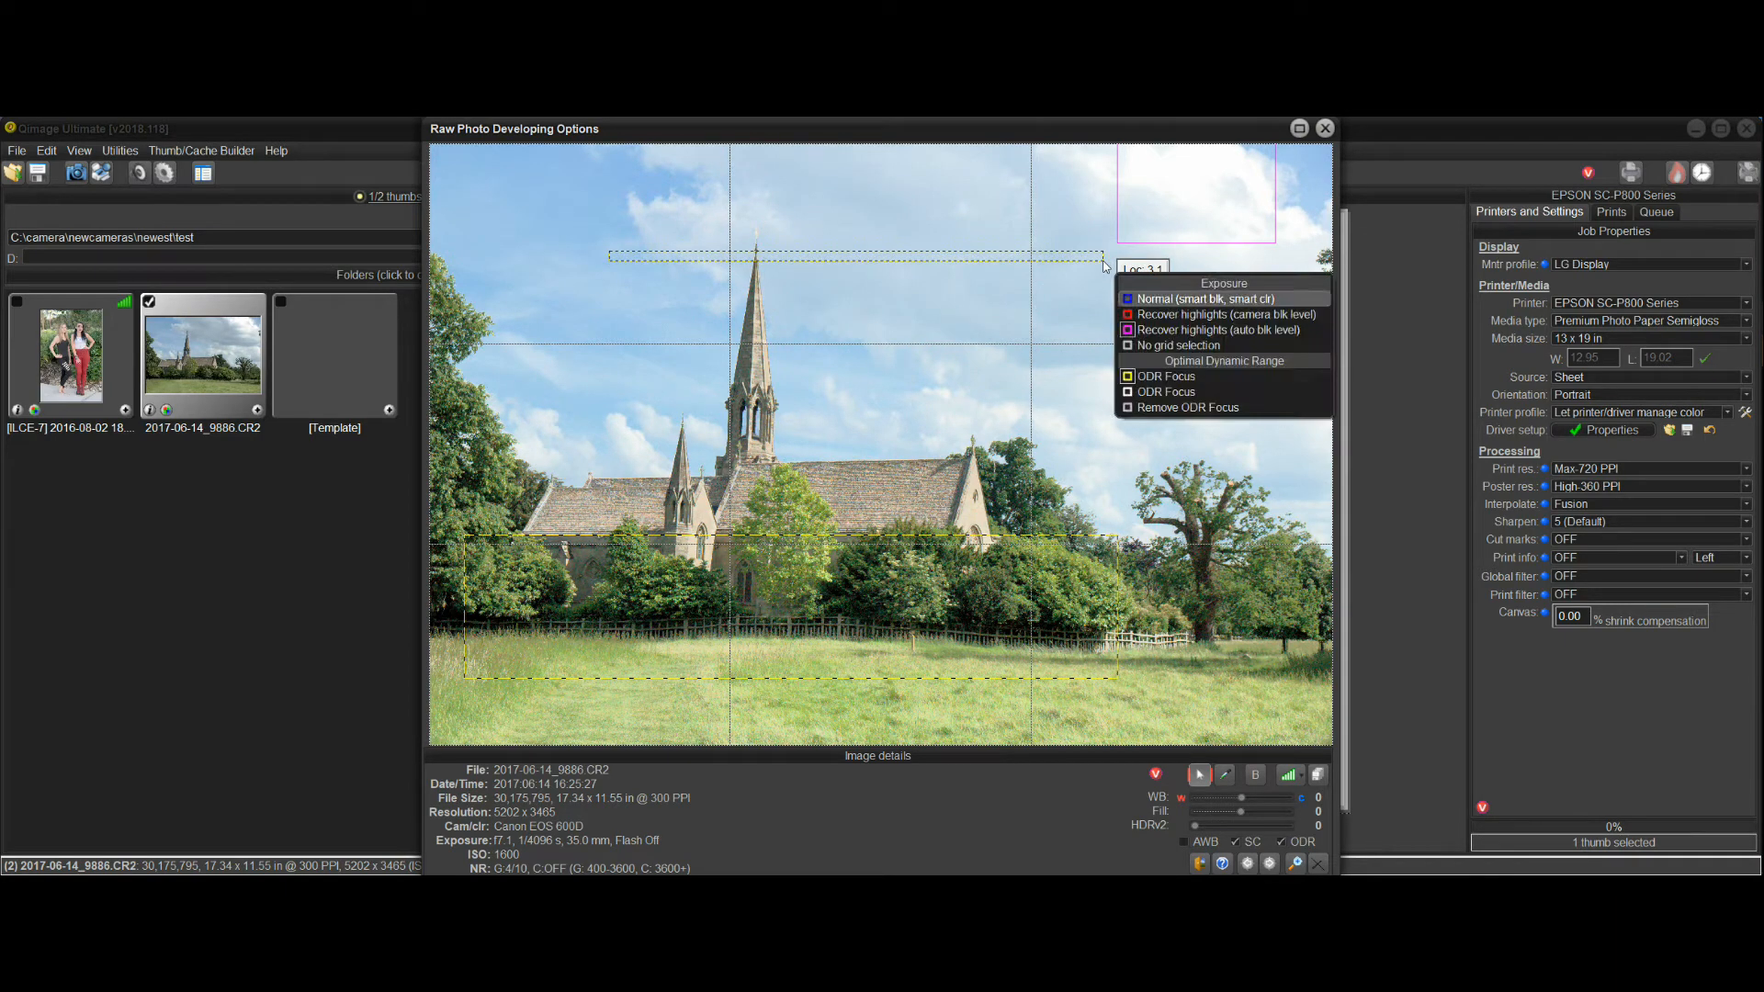
left_click(1149, 392)
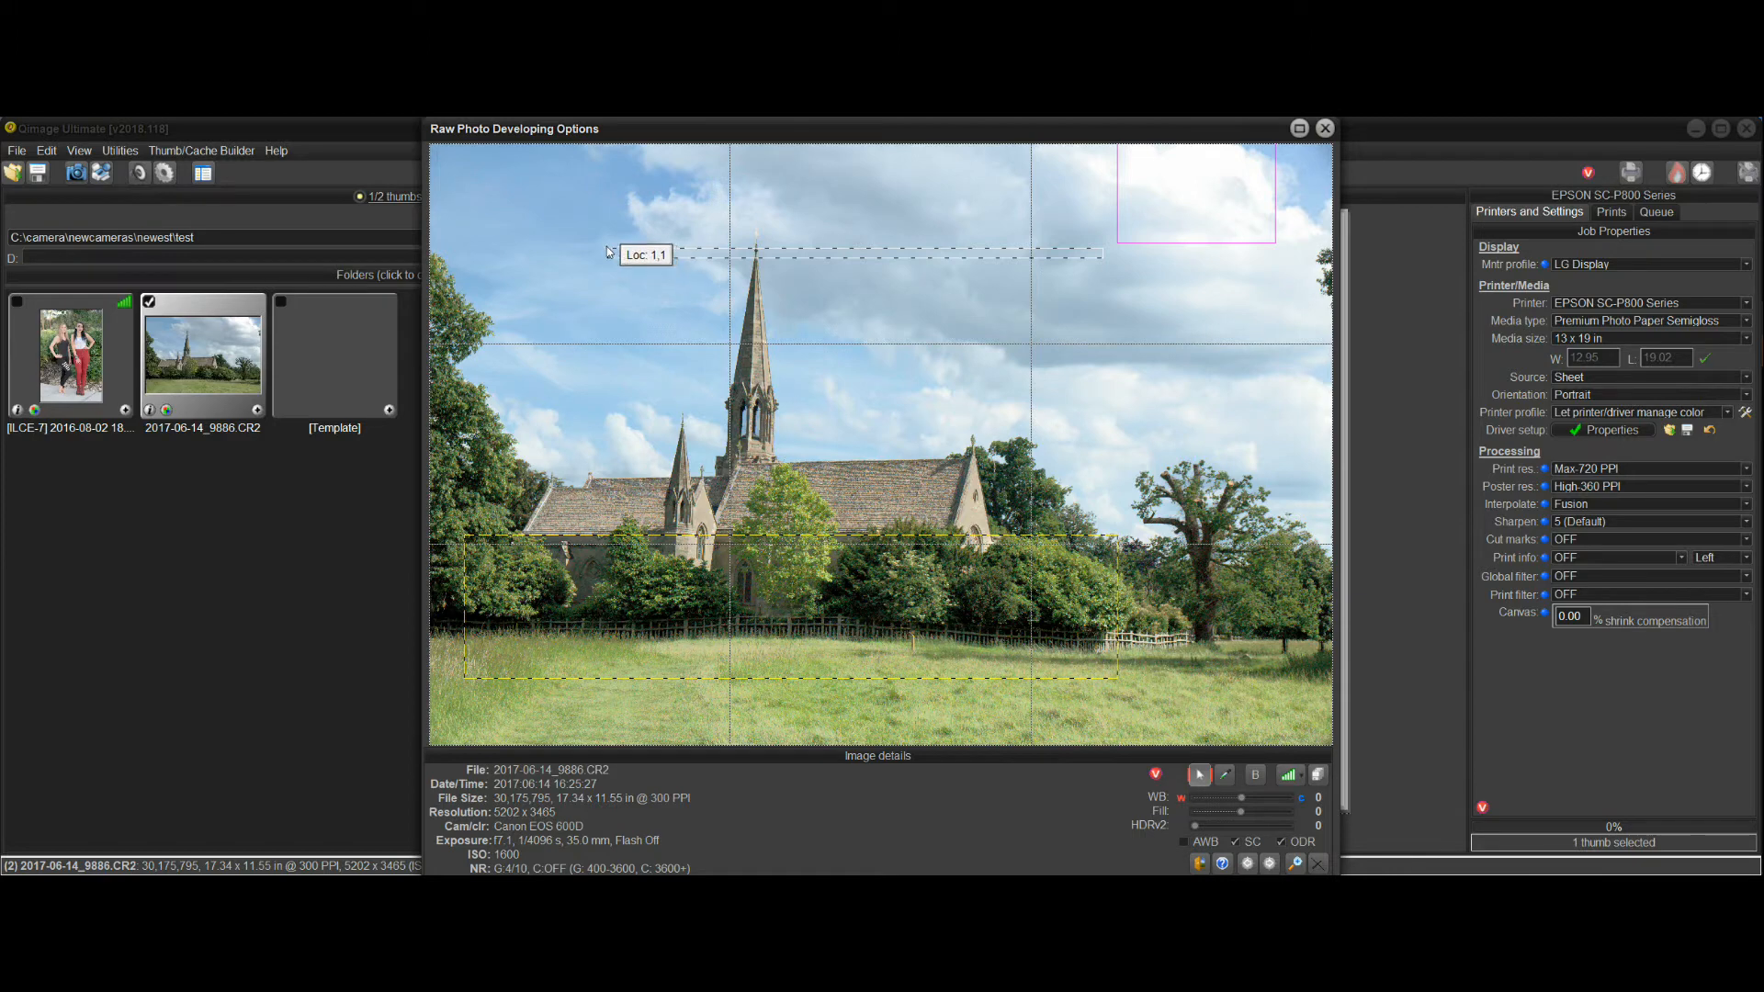
Step: Redraw the white ODR focus as a taller band across the sky, and narrow it back to a thin strip at the spire's tip
left_click_drag(606, 246, 1115, 321)
left_click(1160, 448)
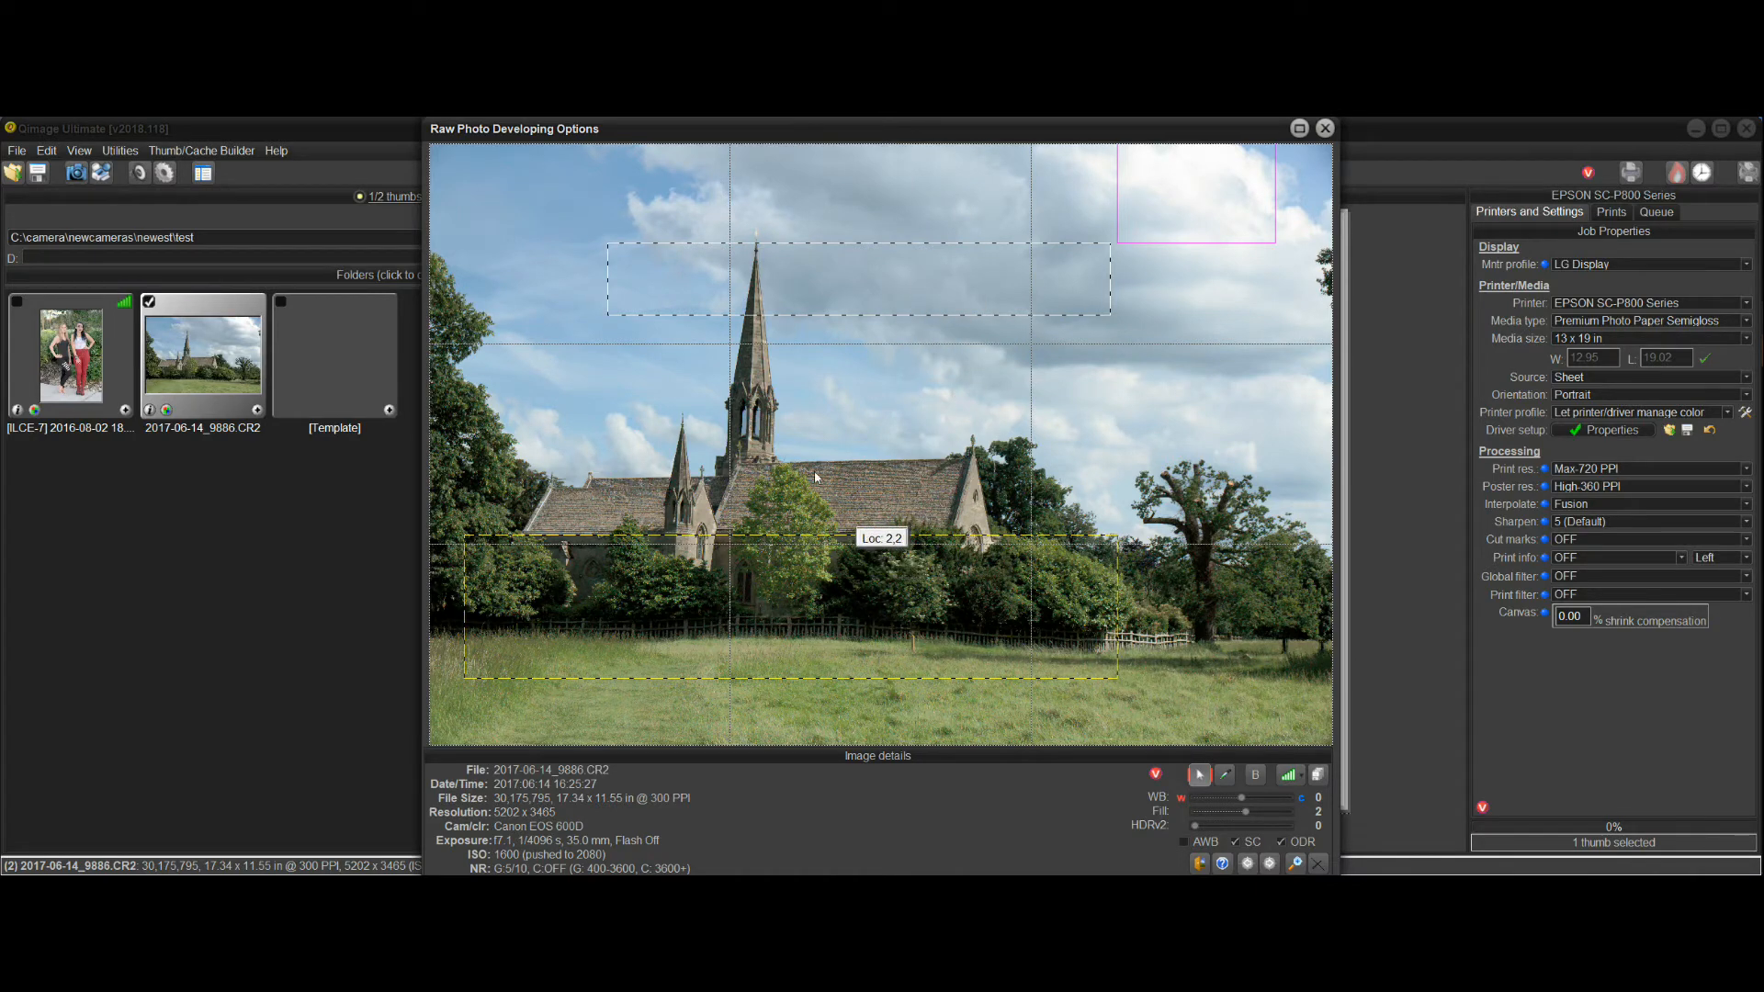
left_click_drag(613, 248, 1111, 264)
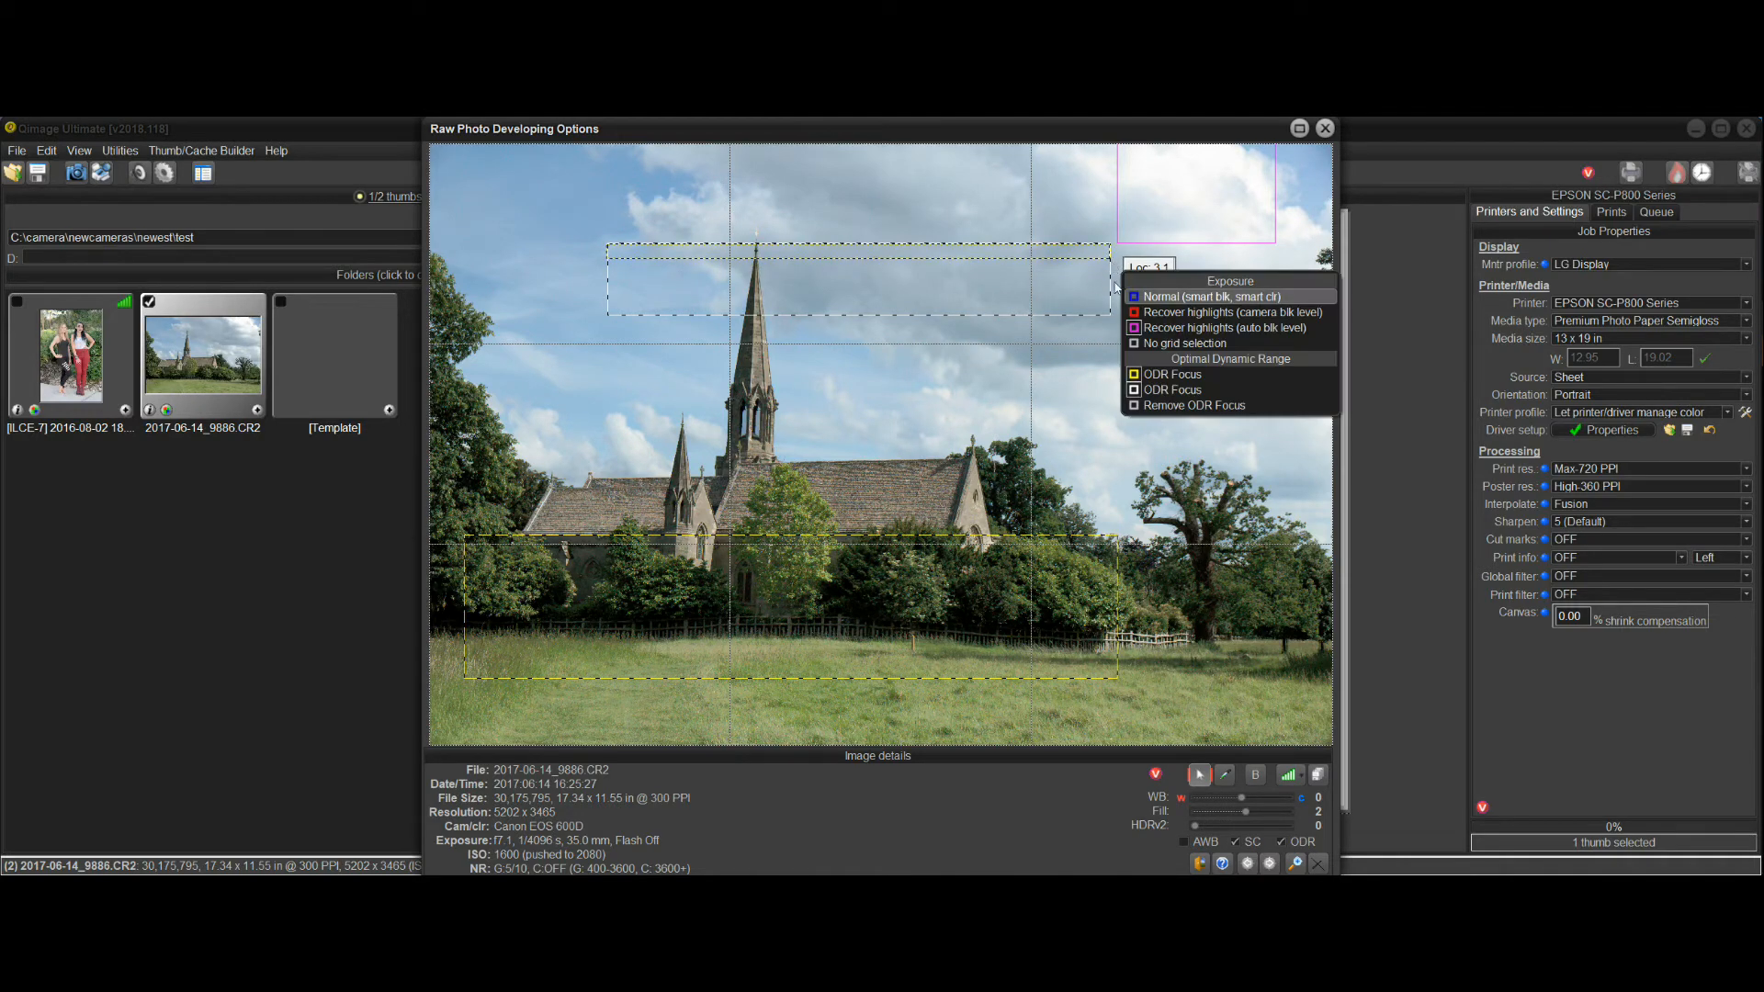
left_click(1177, 390)
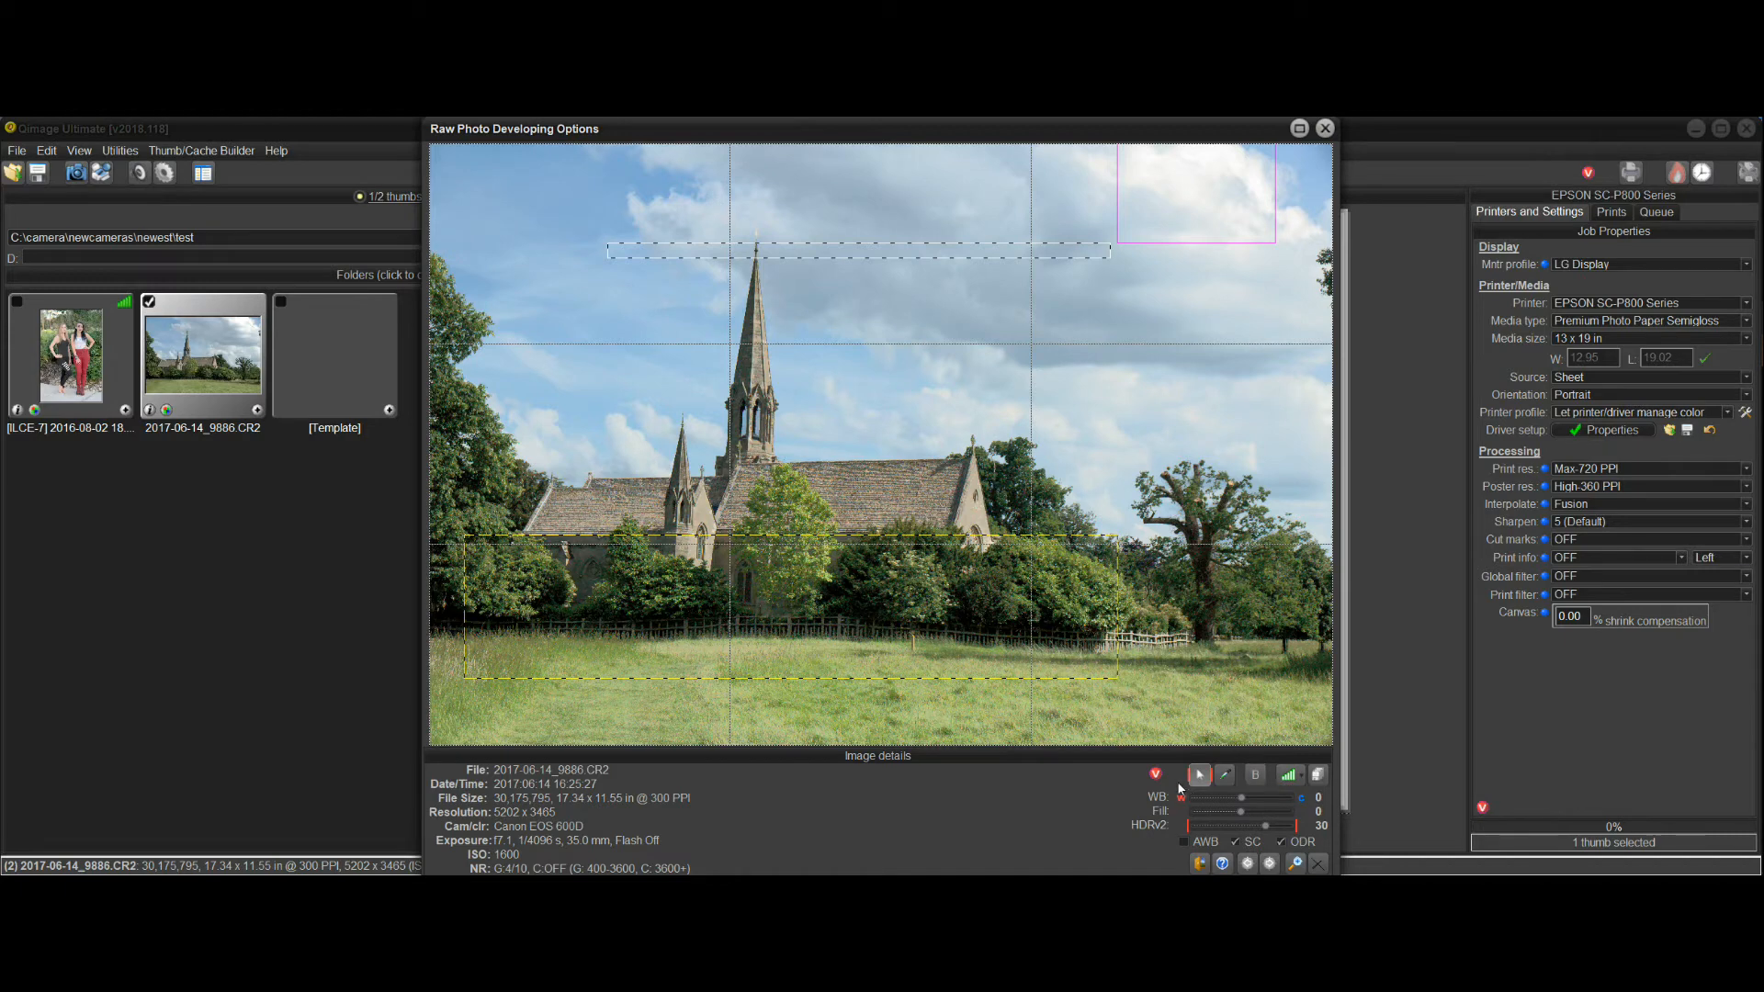
Step: Compare options A and B repeatedly to examine how HDRv2 at 30 and at 0 affects the church photo
left_click(1255, 780)
left_click(1261, 779)
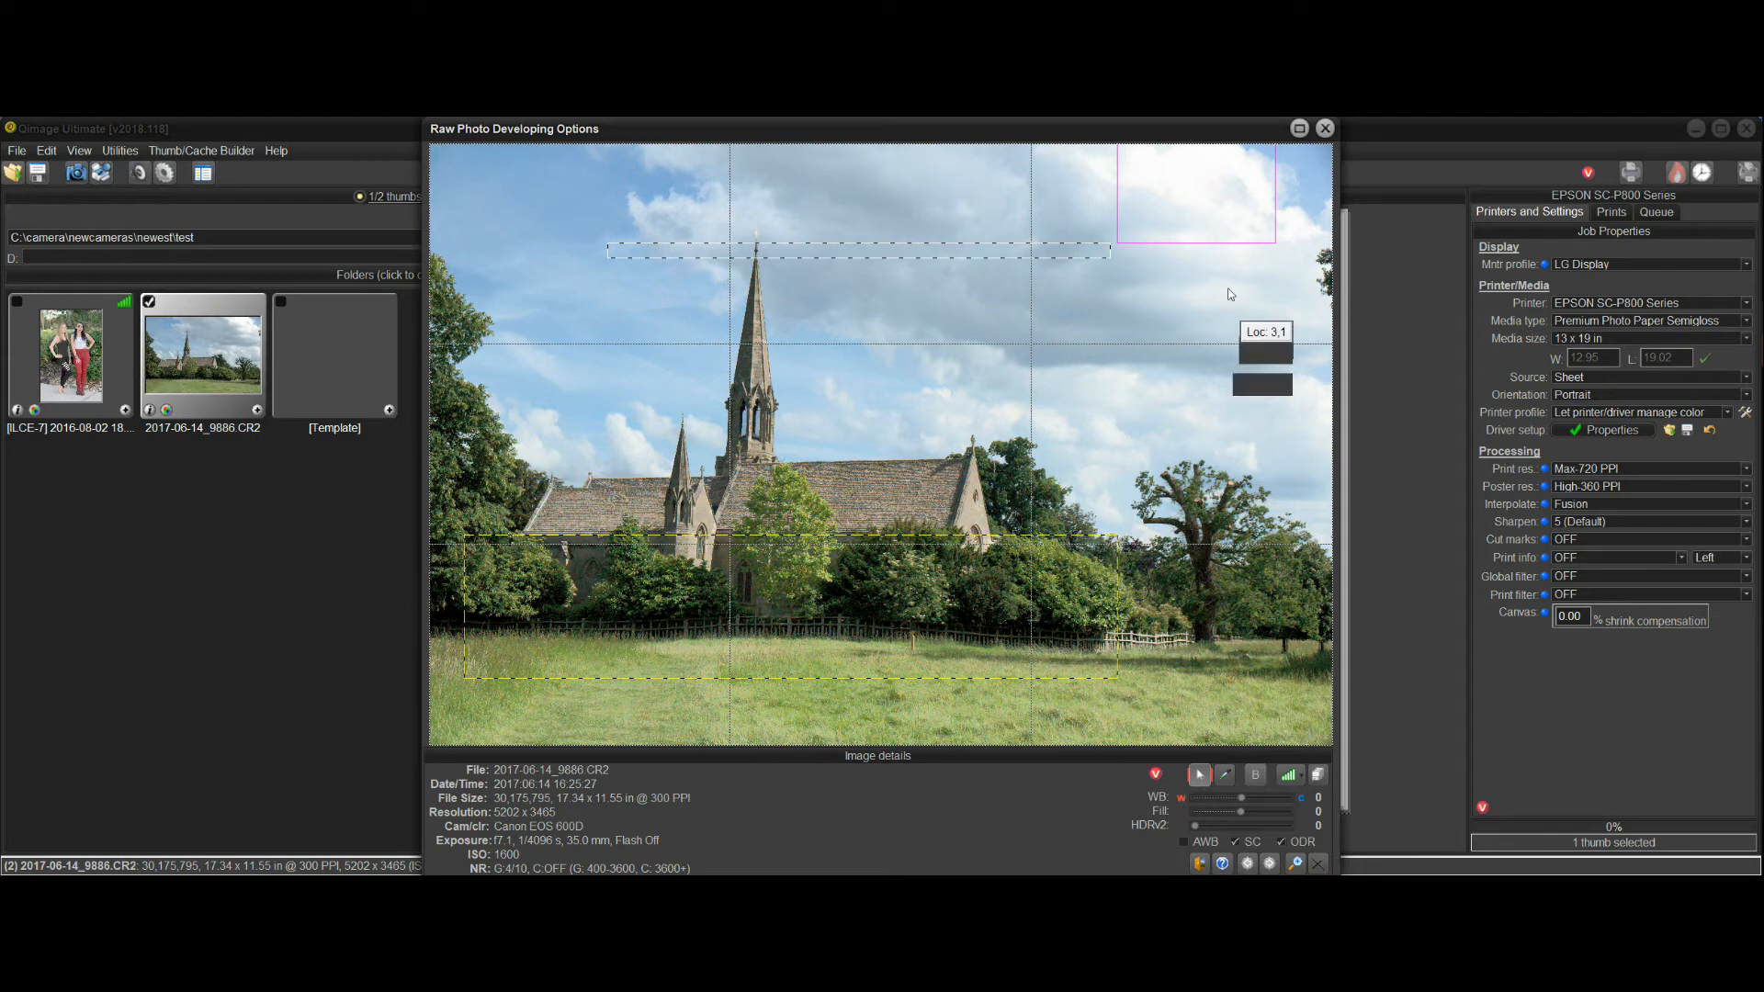
left_click(1262, 781)
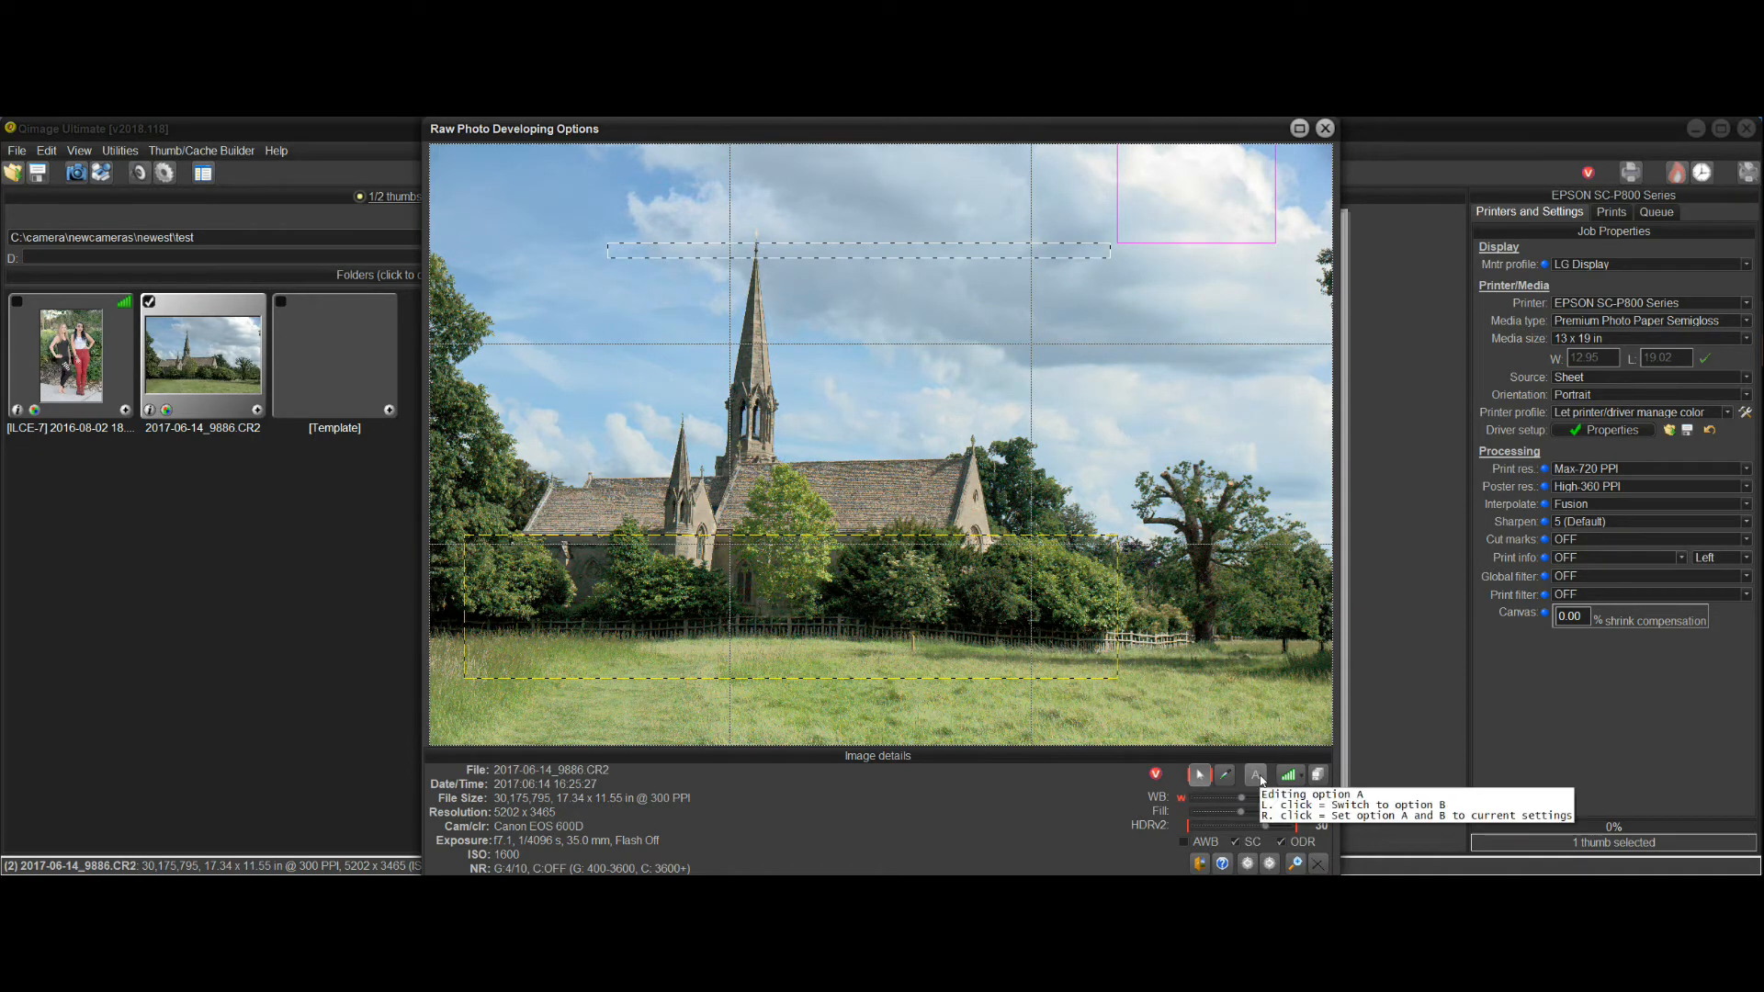
left_click(1262, 780)
left_click(1262, 780)
left_click(1262, 781)
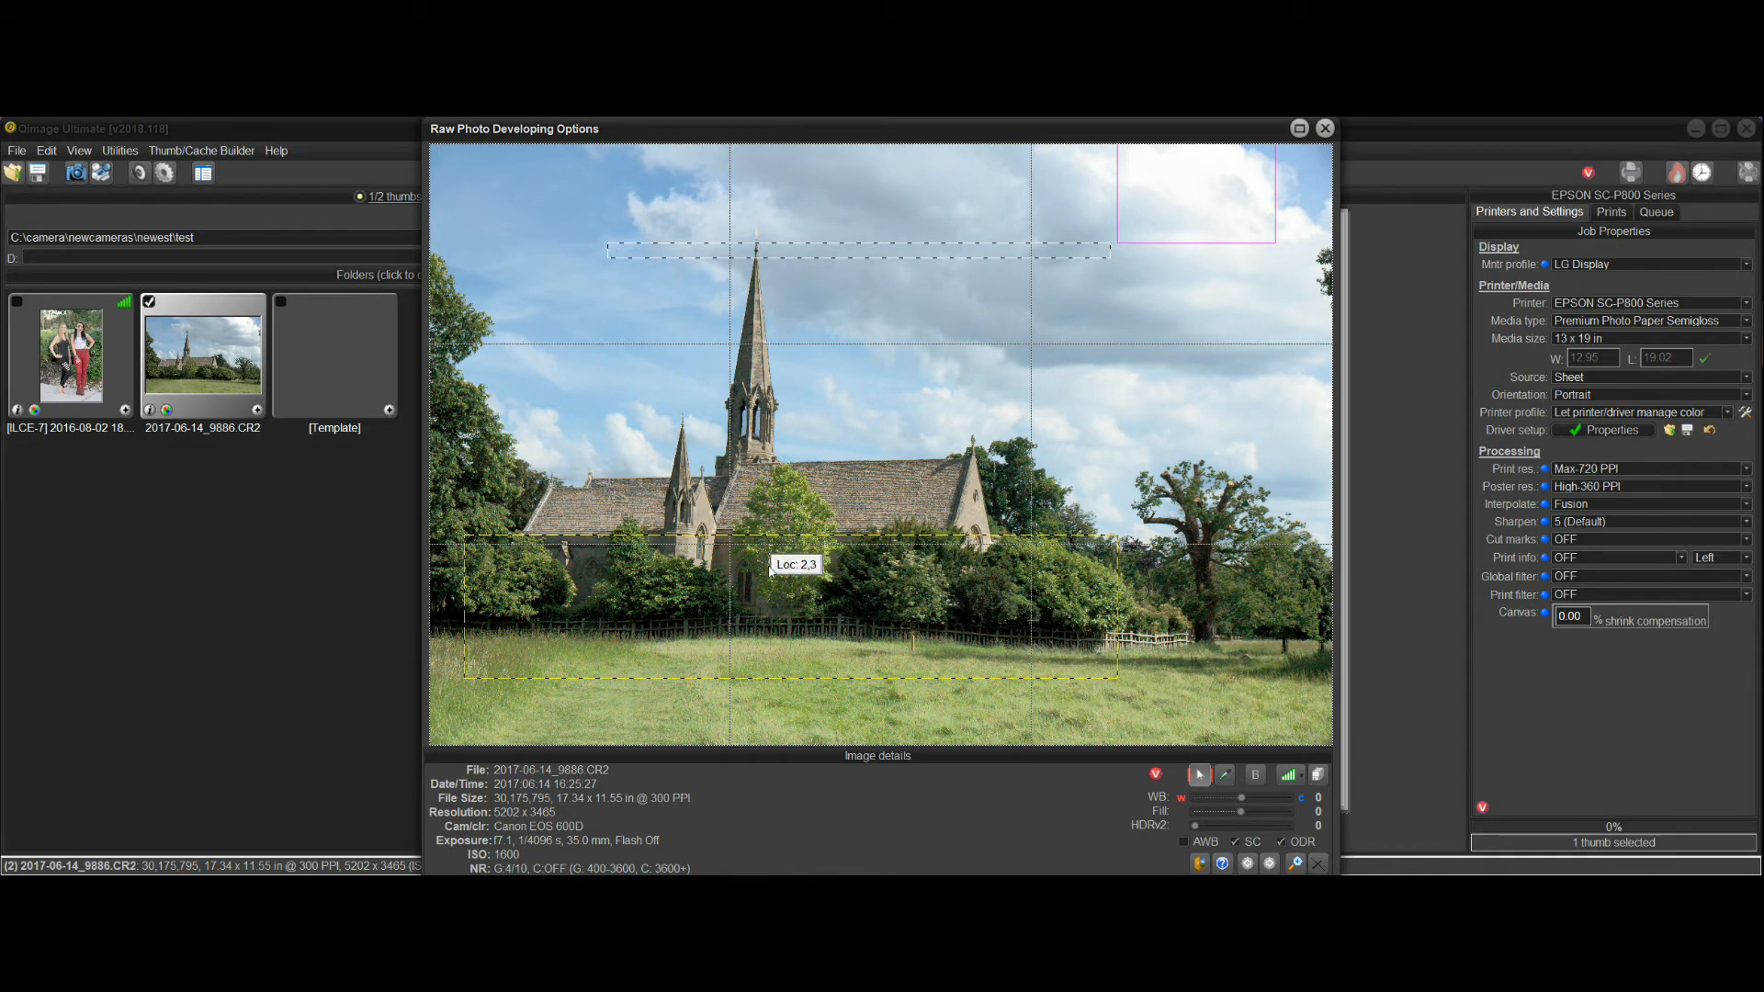
left_click(1259, 779)
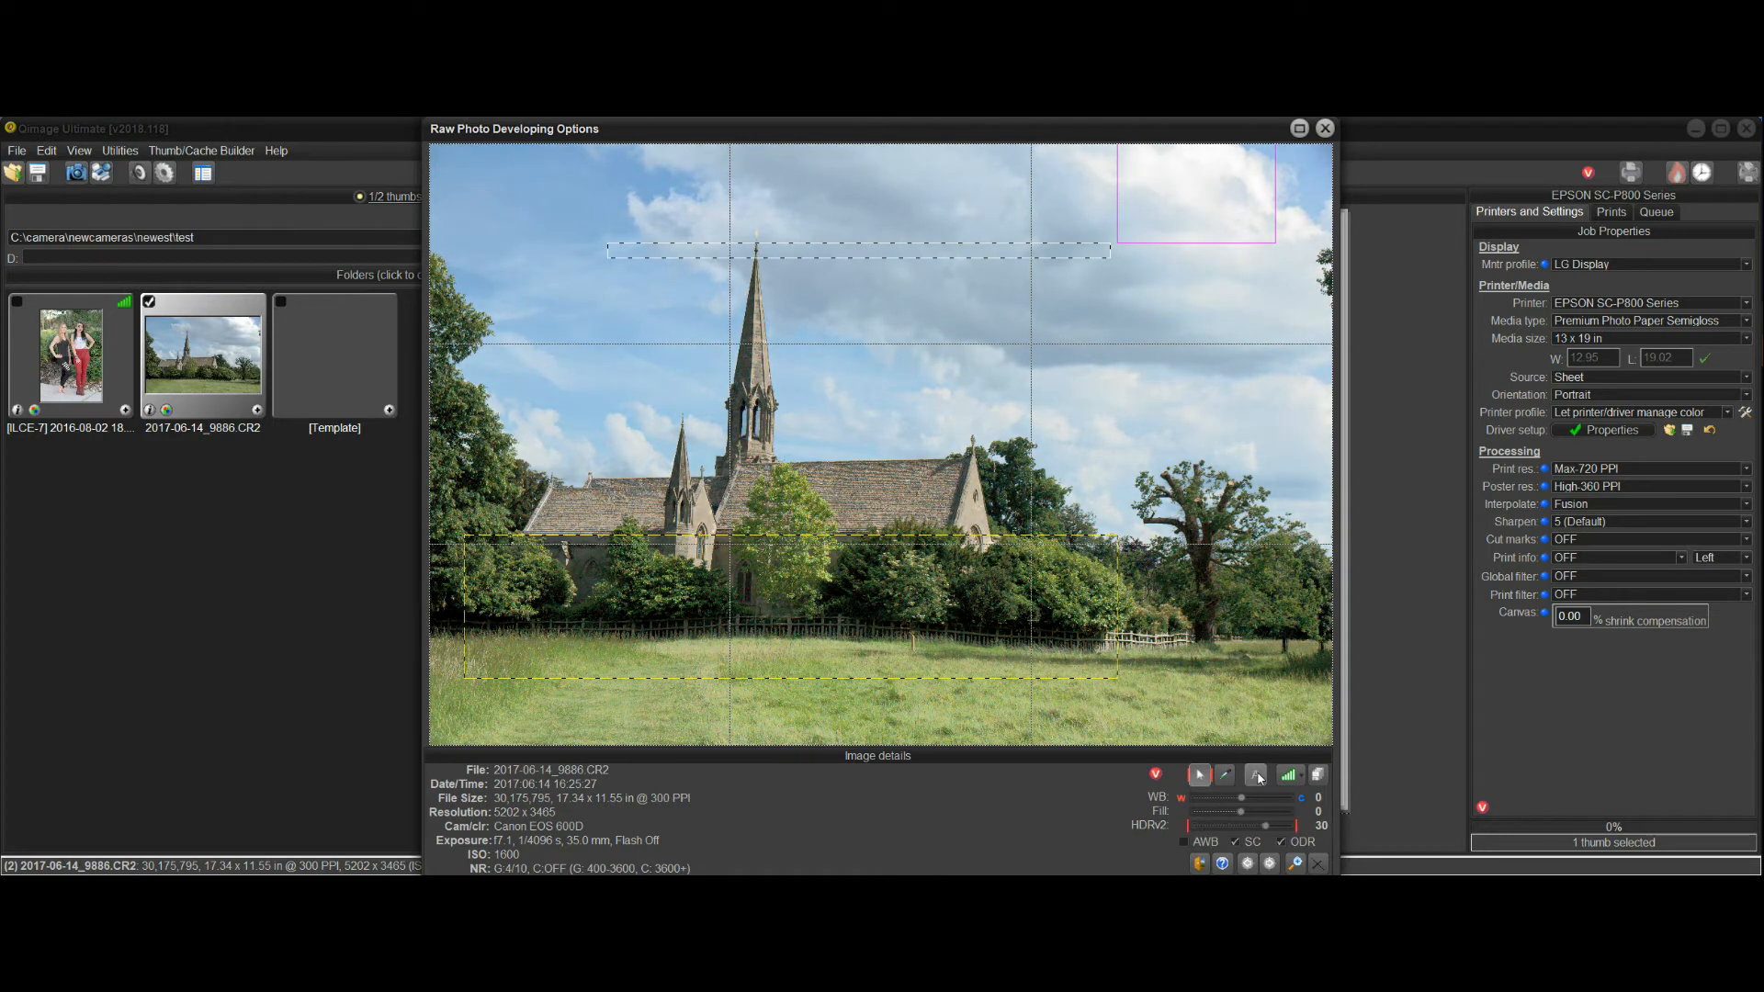
left_click(1256, 776)
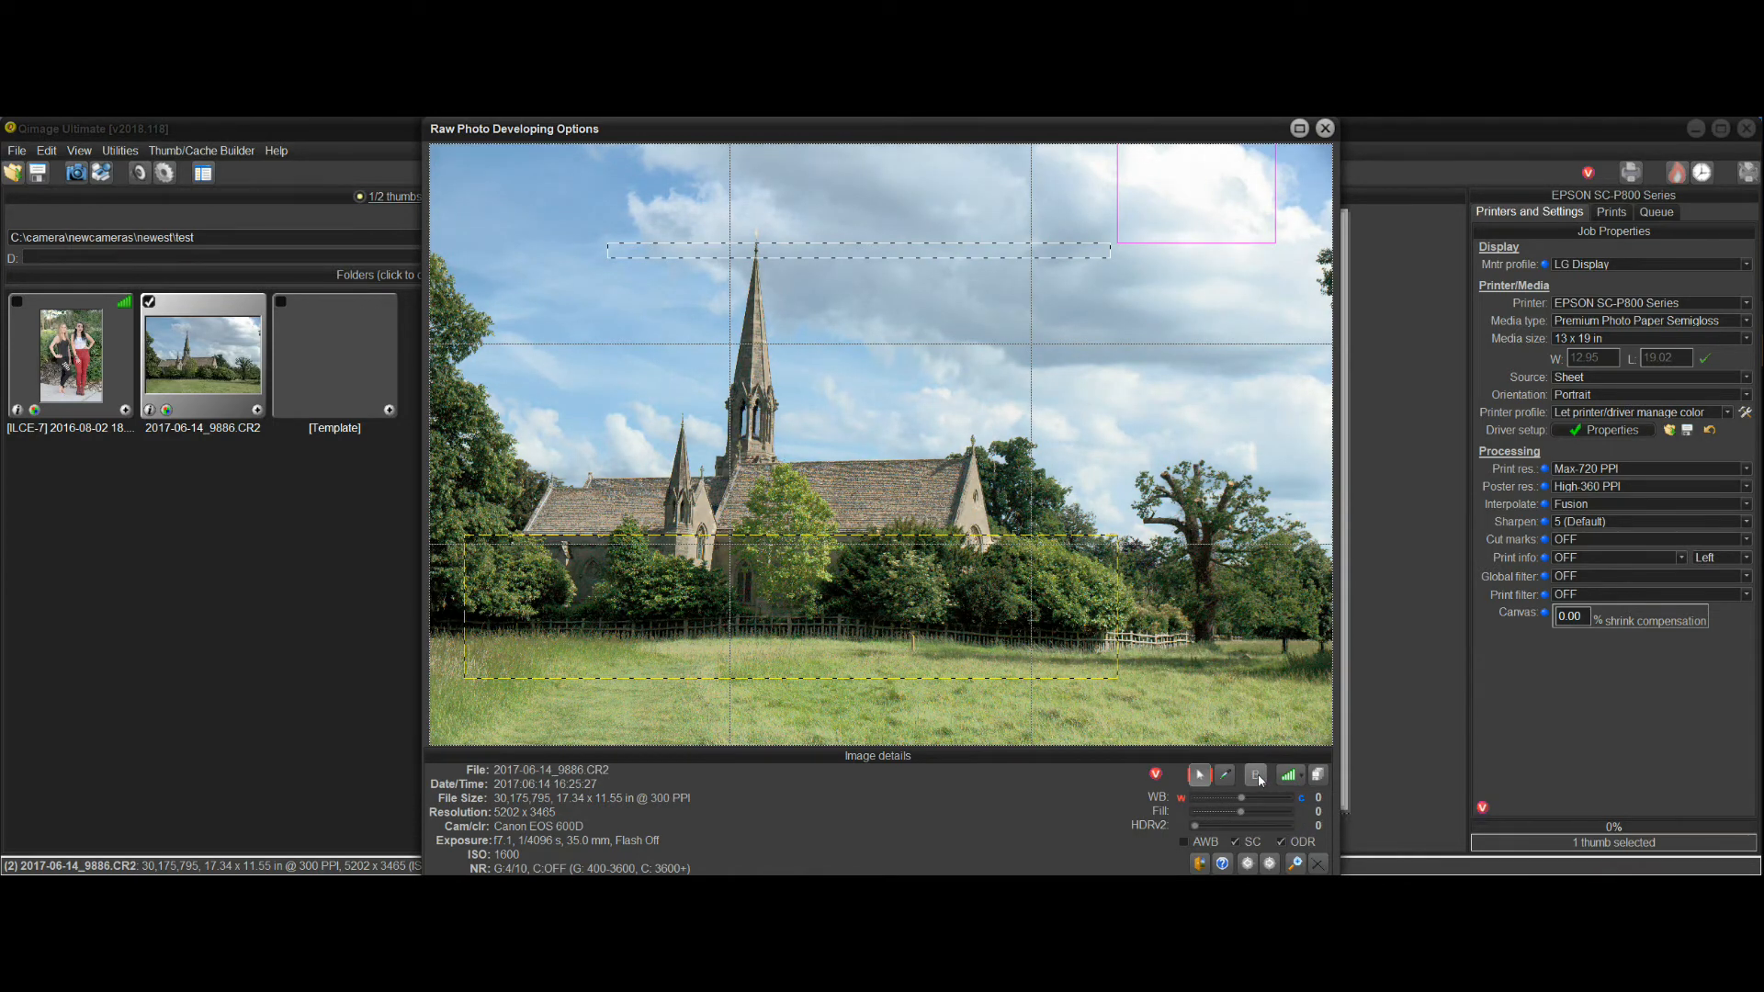
left_click(1258, 777)
left_click(1258, 777)
left_click(1258, 778)
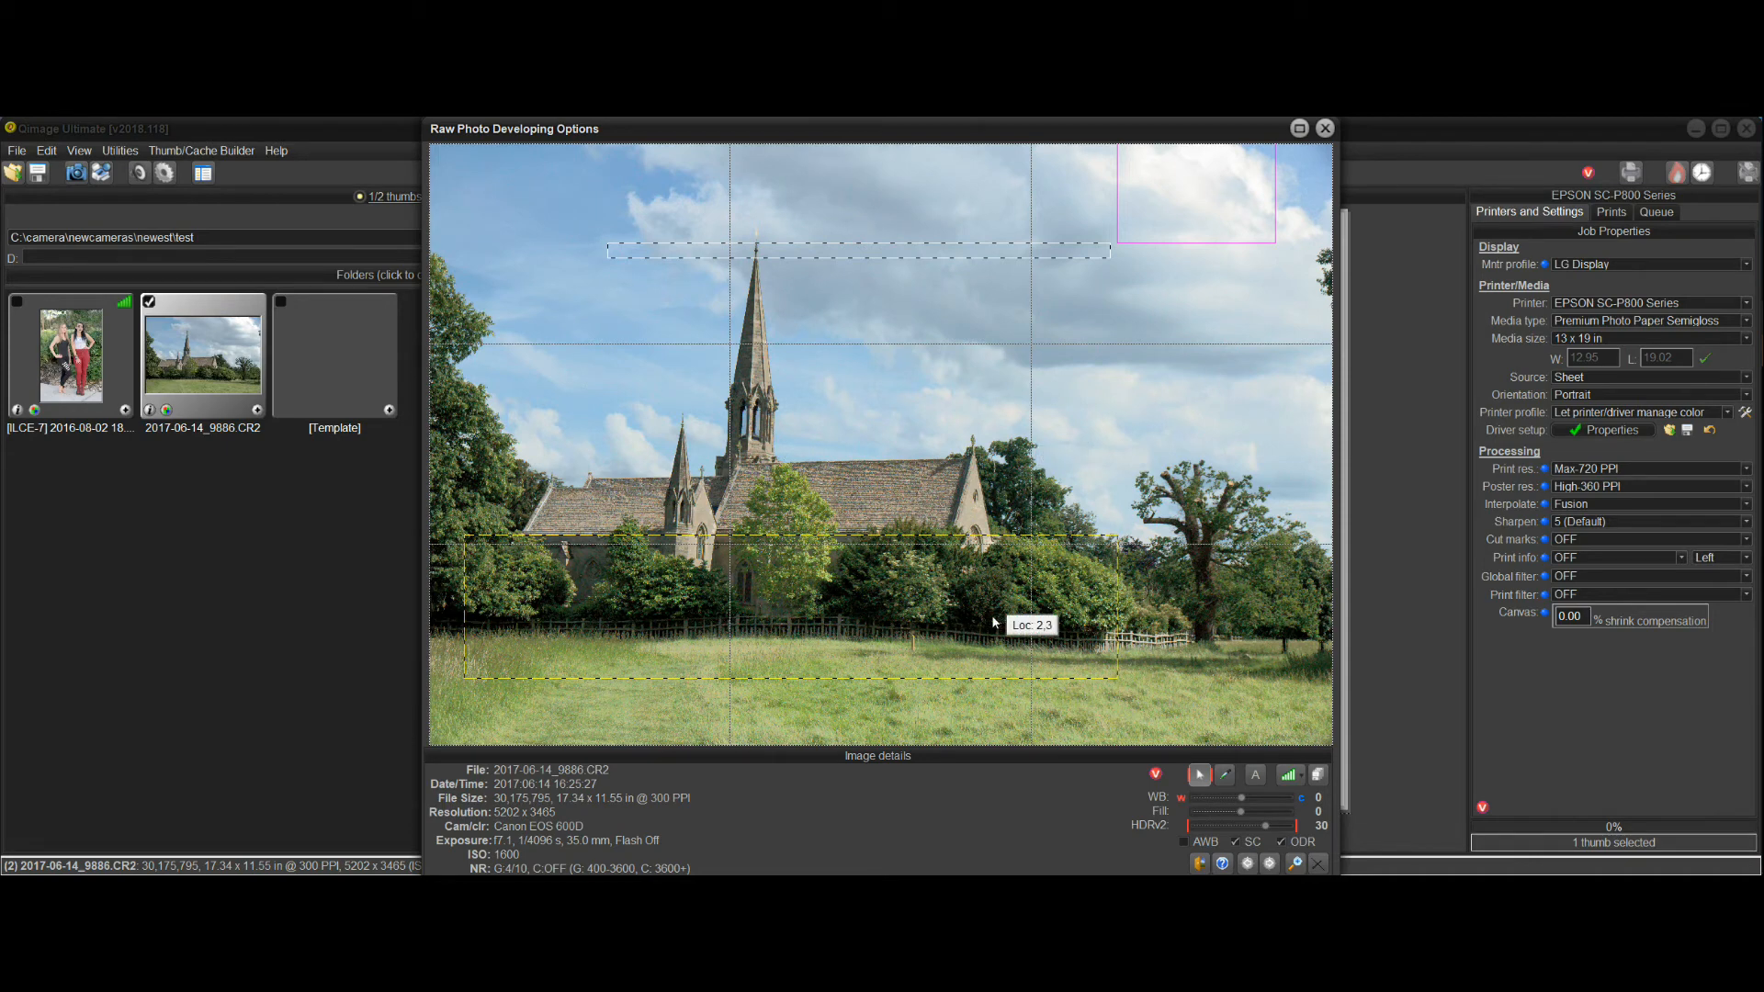
Step: Remove the white ODR focus from the church photo and close its developing options without saving the changes
left_click(1199, 775)
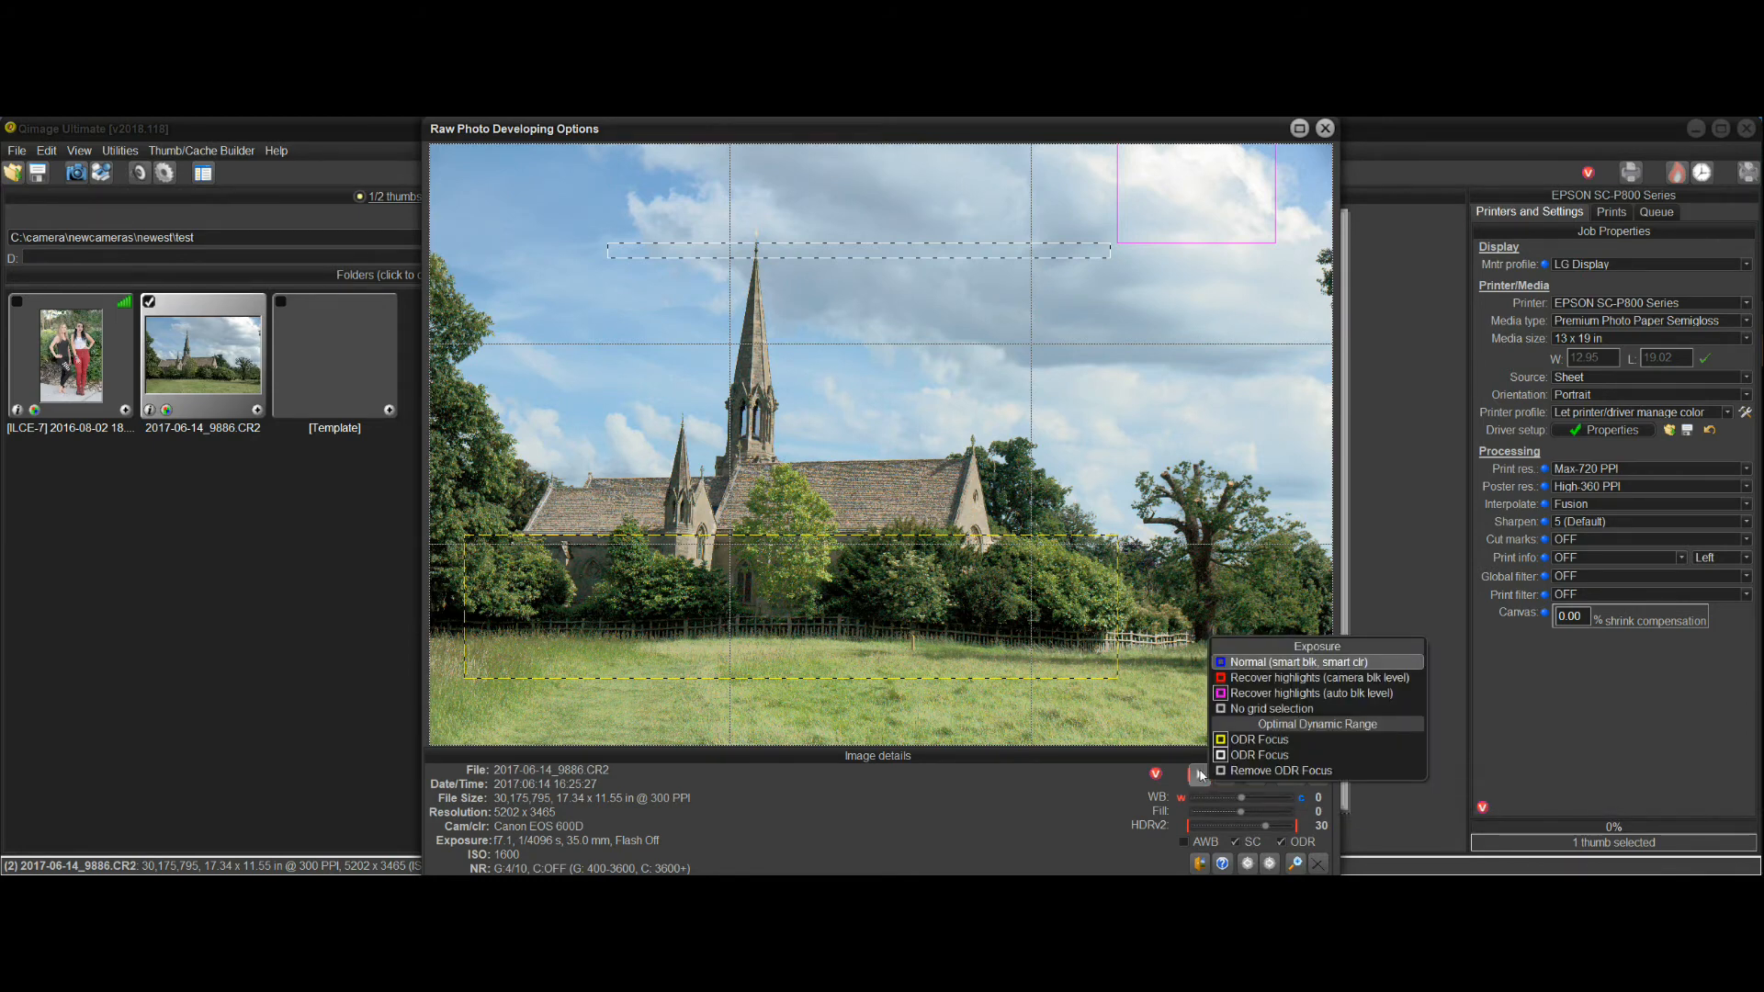
left_click(1254, 772)
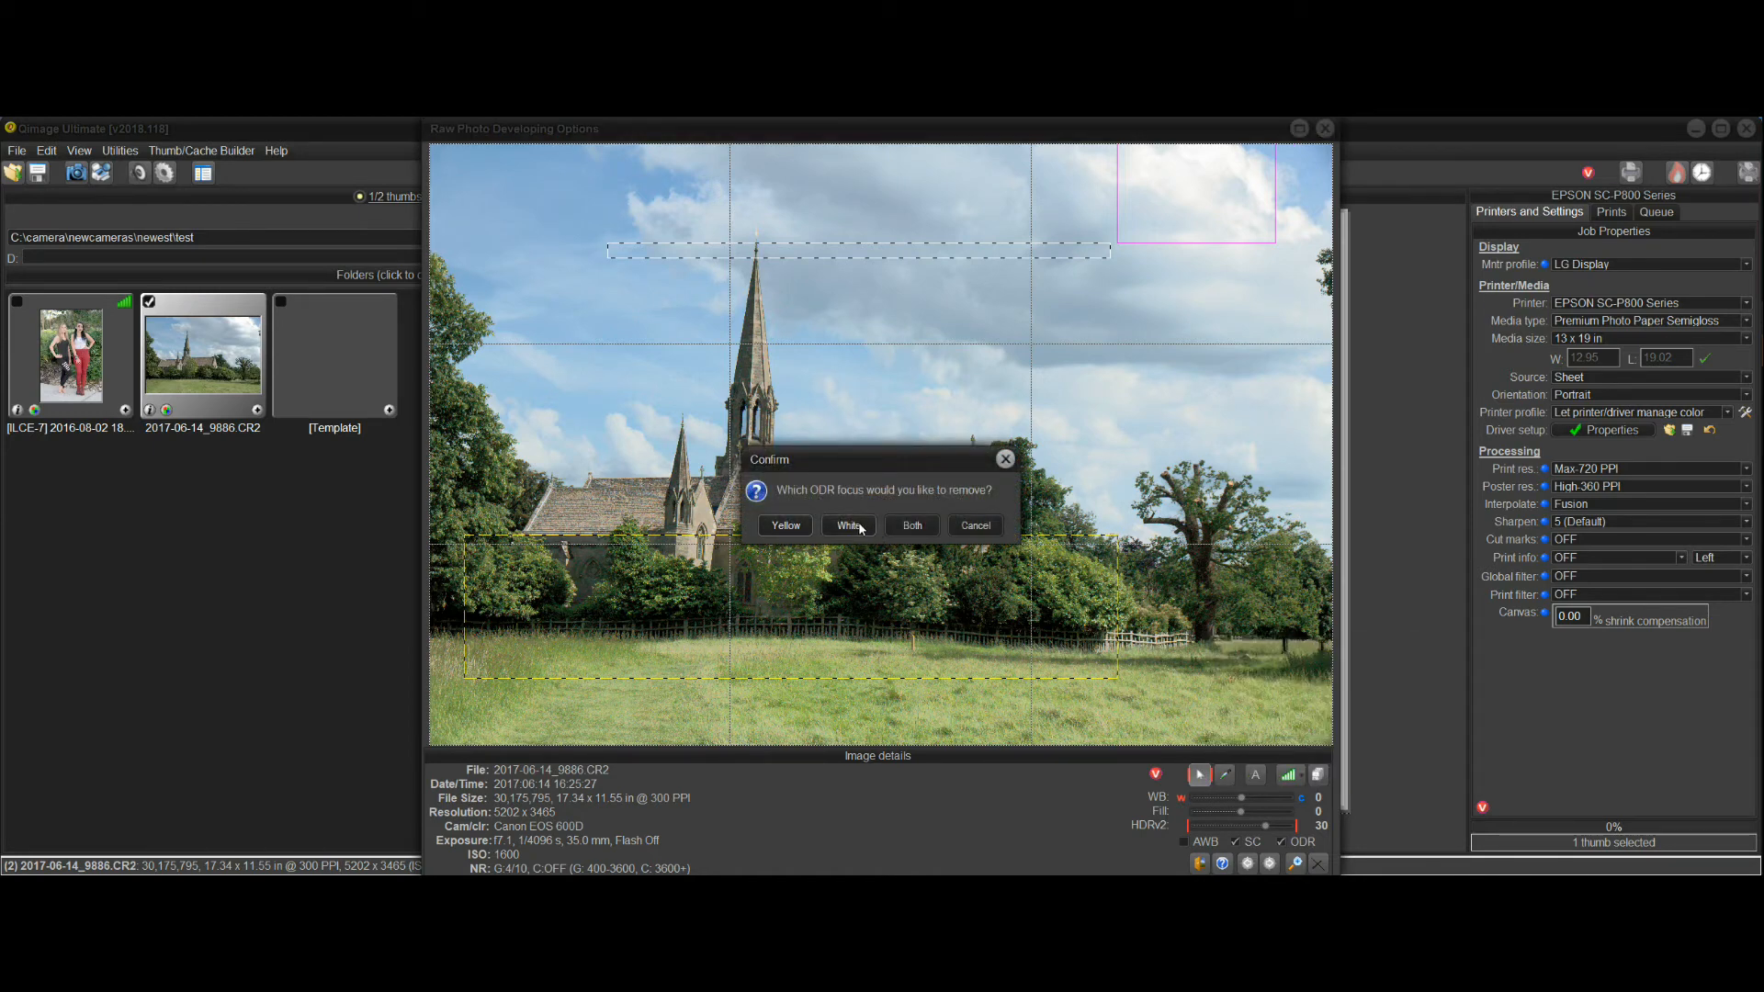
left_click(850, 525)
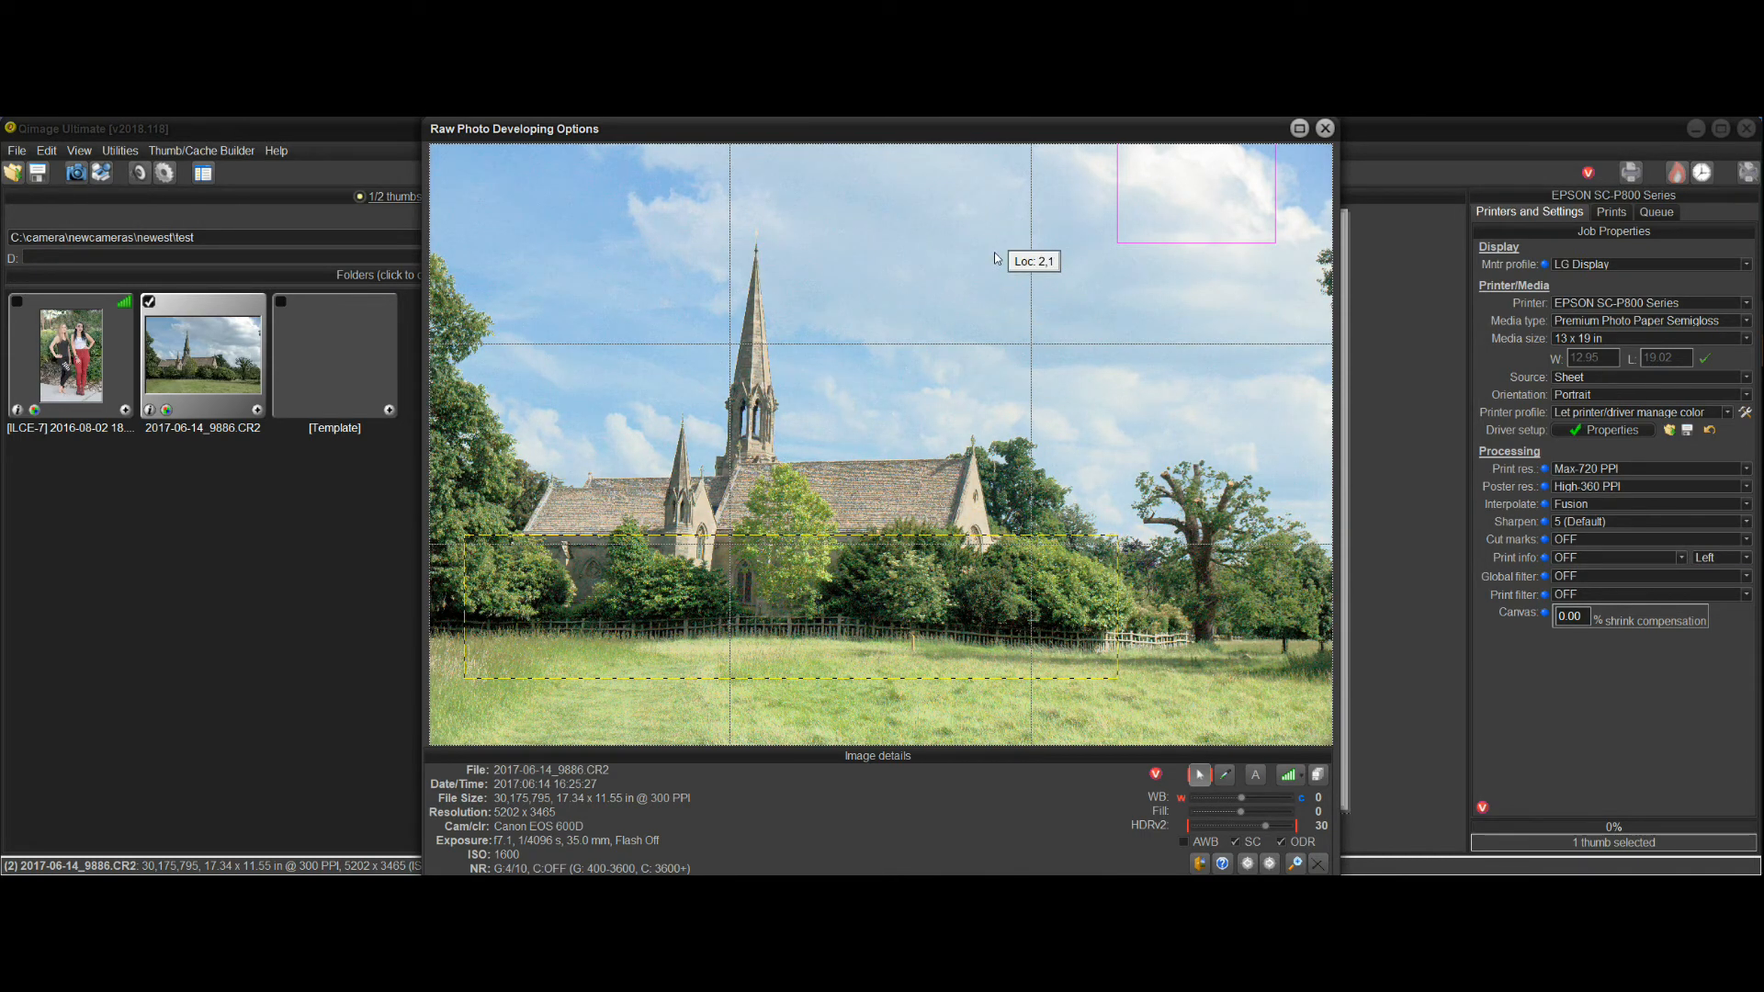
left_click(1317, 864)
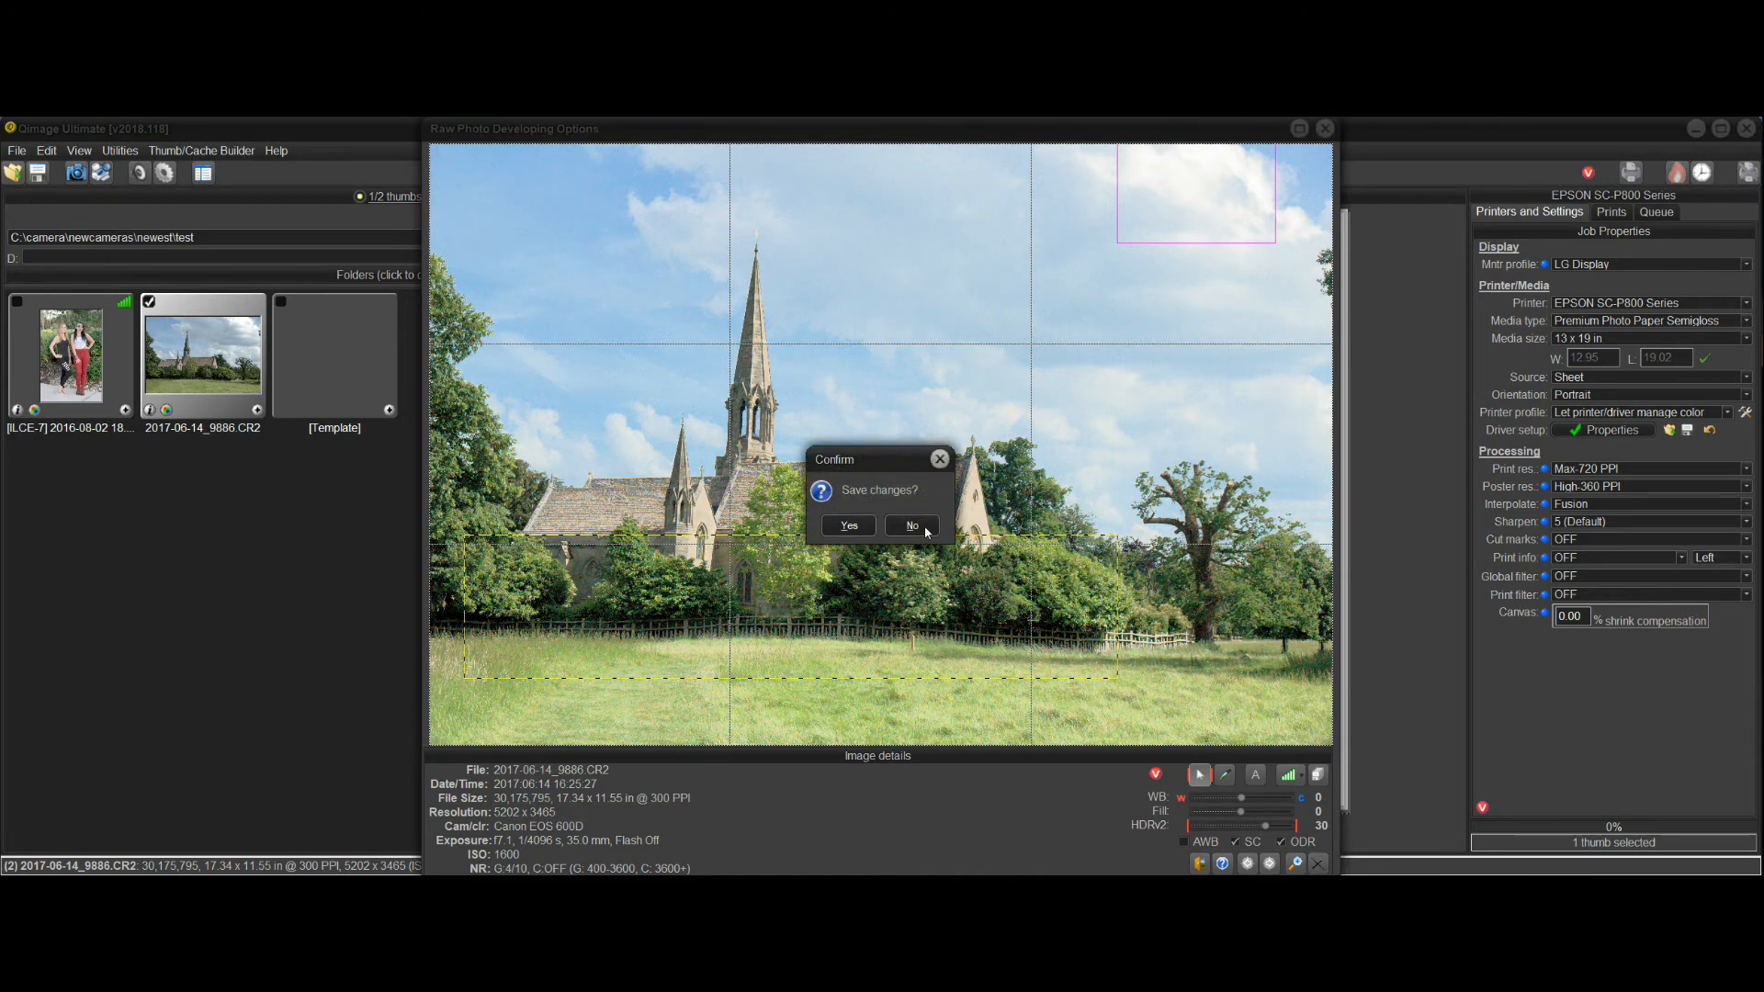
left_click(913, 526)
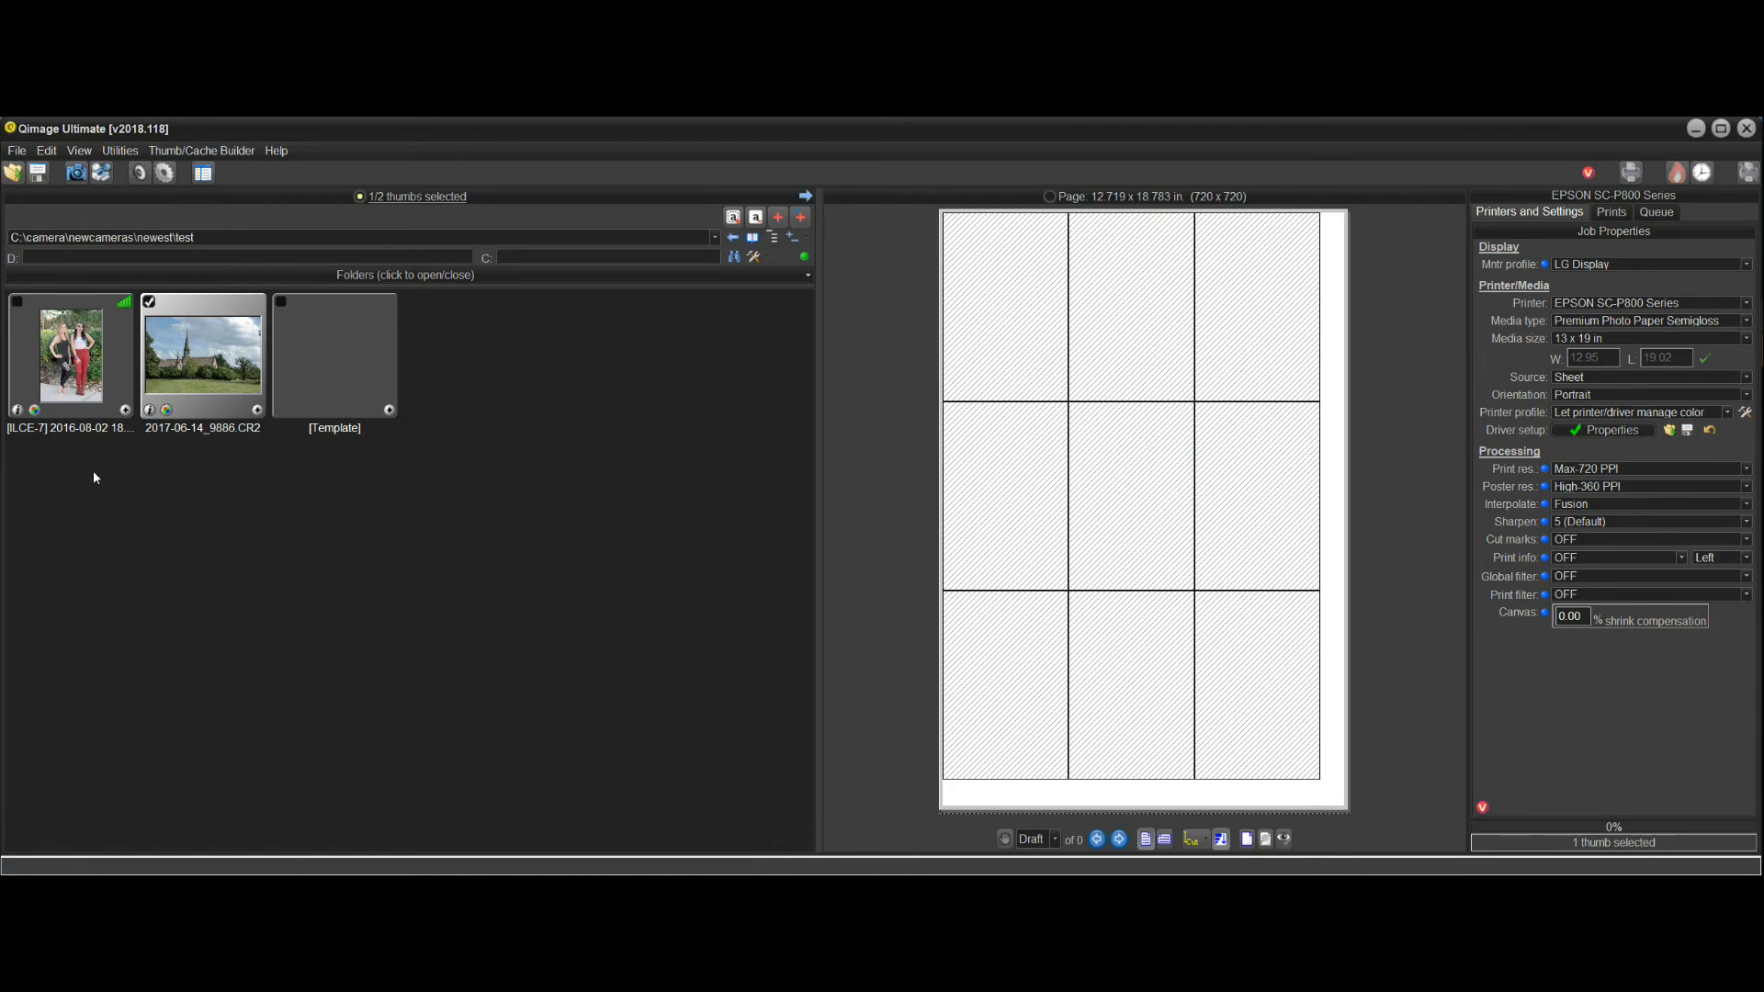
Step: In the developing options of [ILCE-7] 2016-08-02 18.55.17.ARW, put a yellow ODR focus on the dark-haired woman's face and a white one on the blonde woman's
left_click(34, 413)
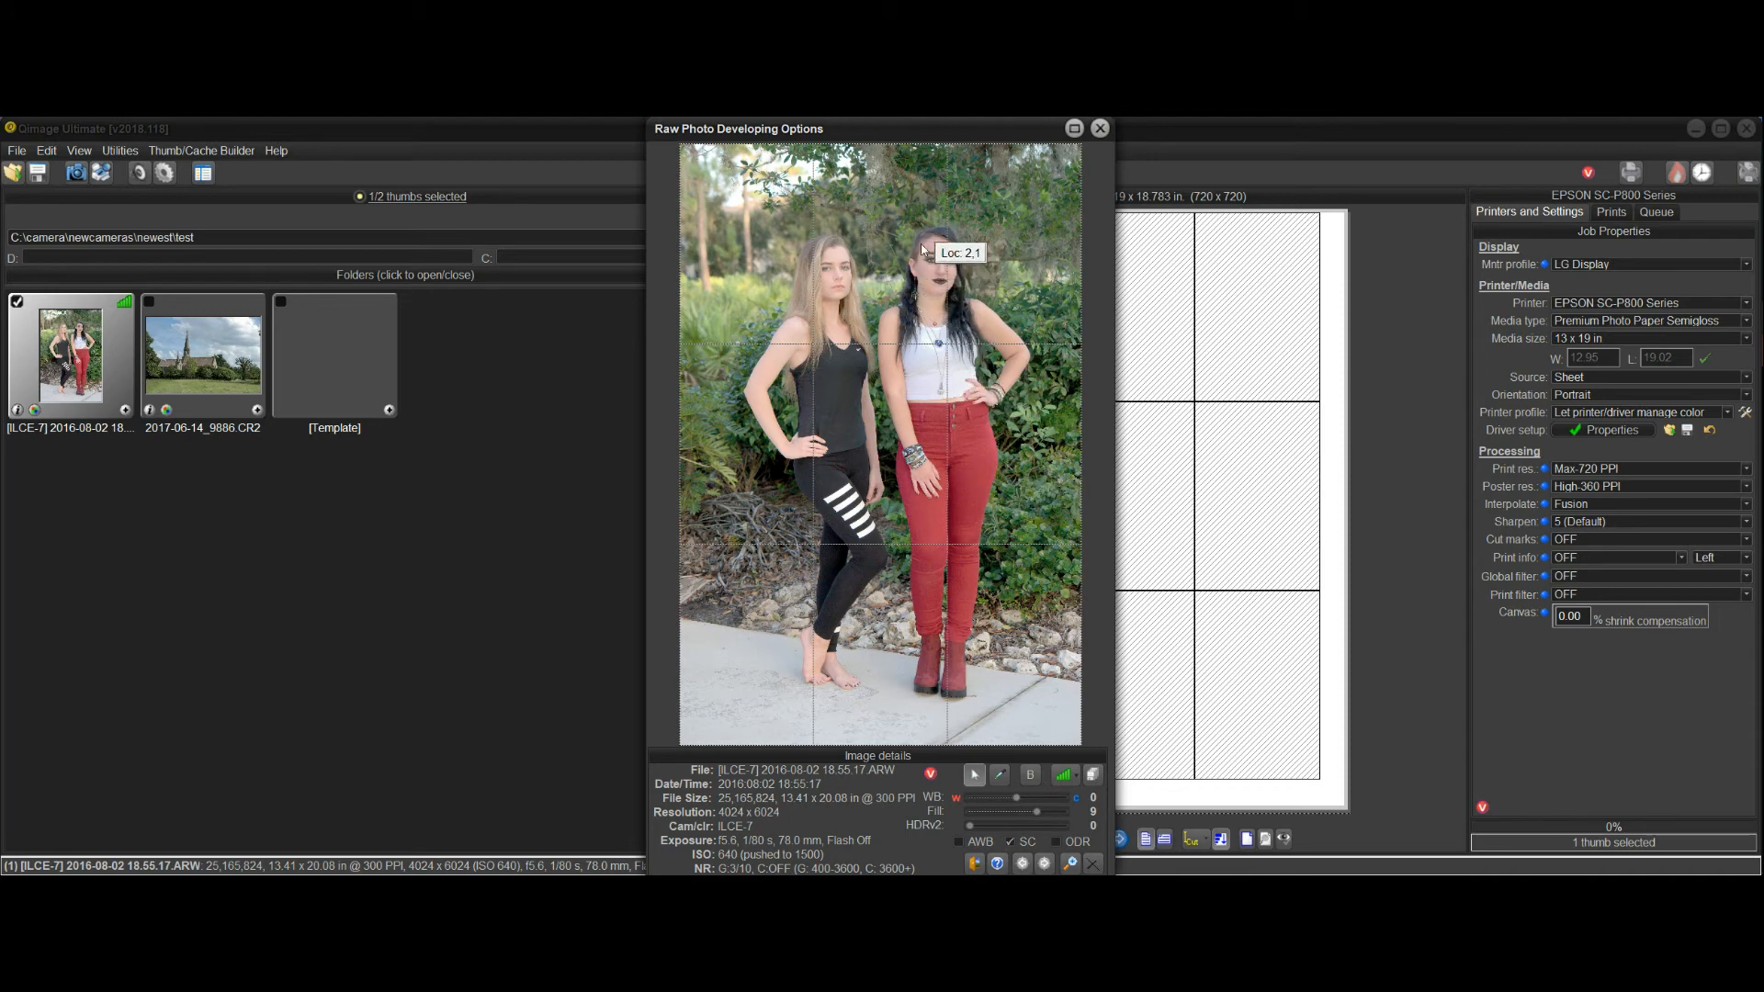
left_click_drag(919, 241, 957, 312)
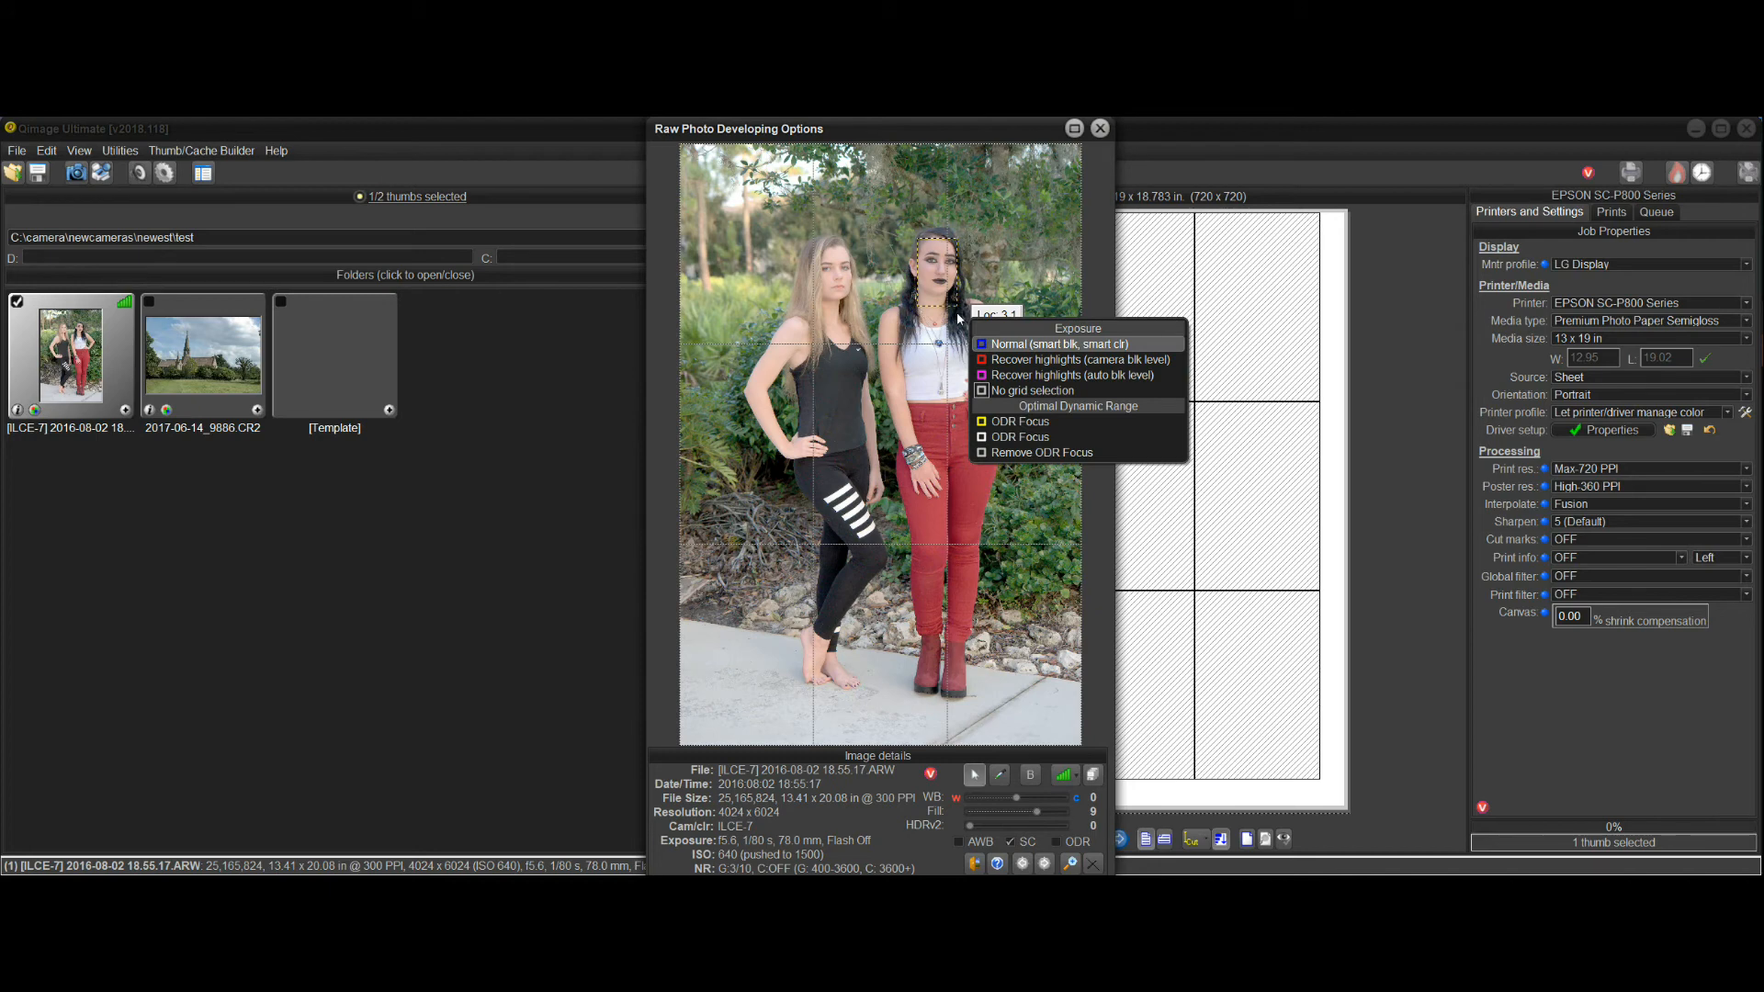
left_click(1006, 422)
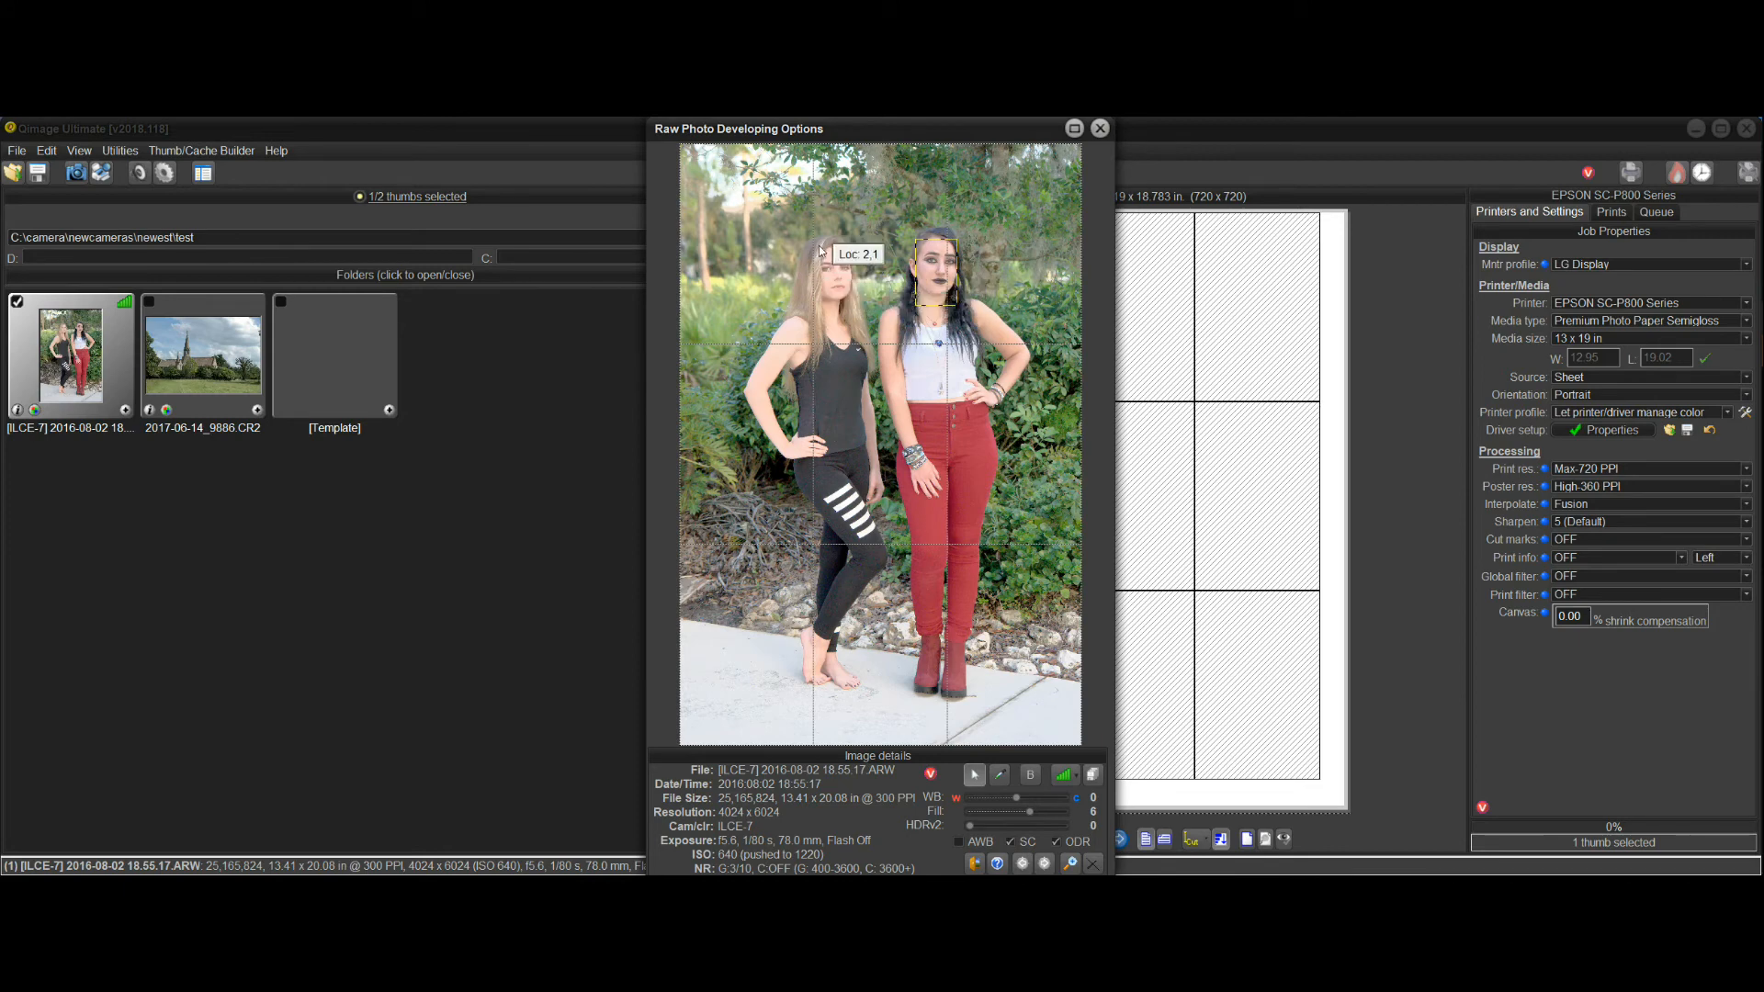
left_click_drag(818, 246, 851, 304)
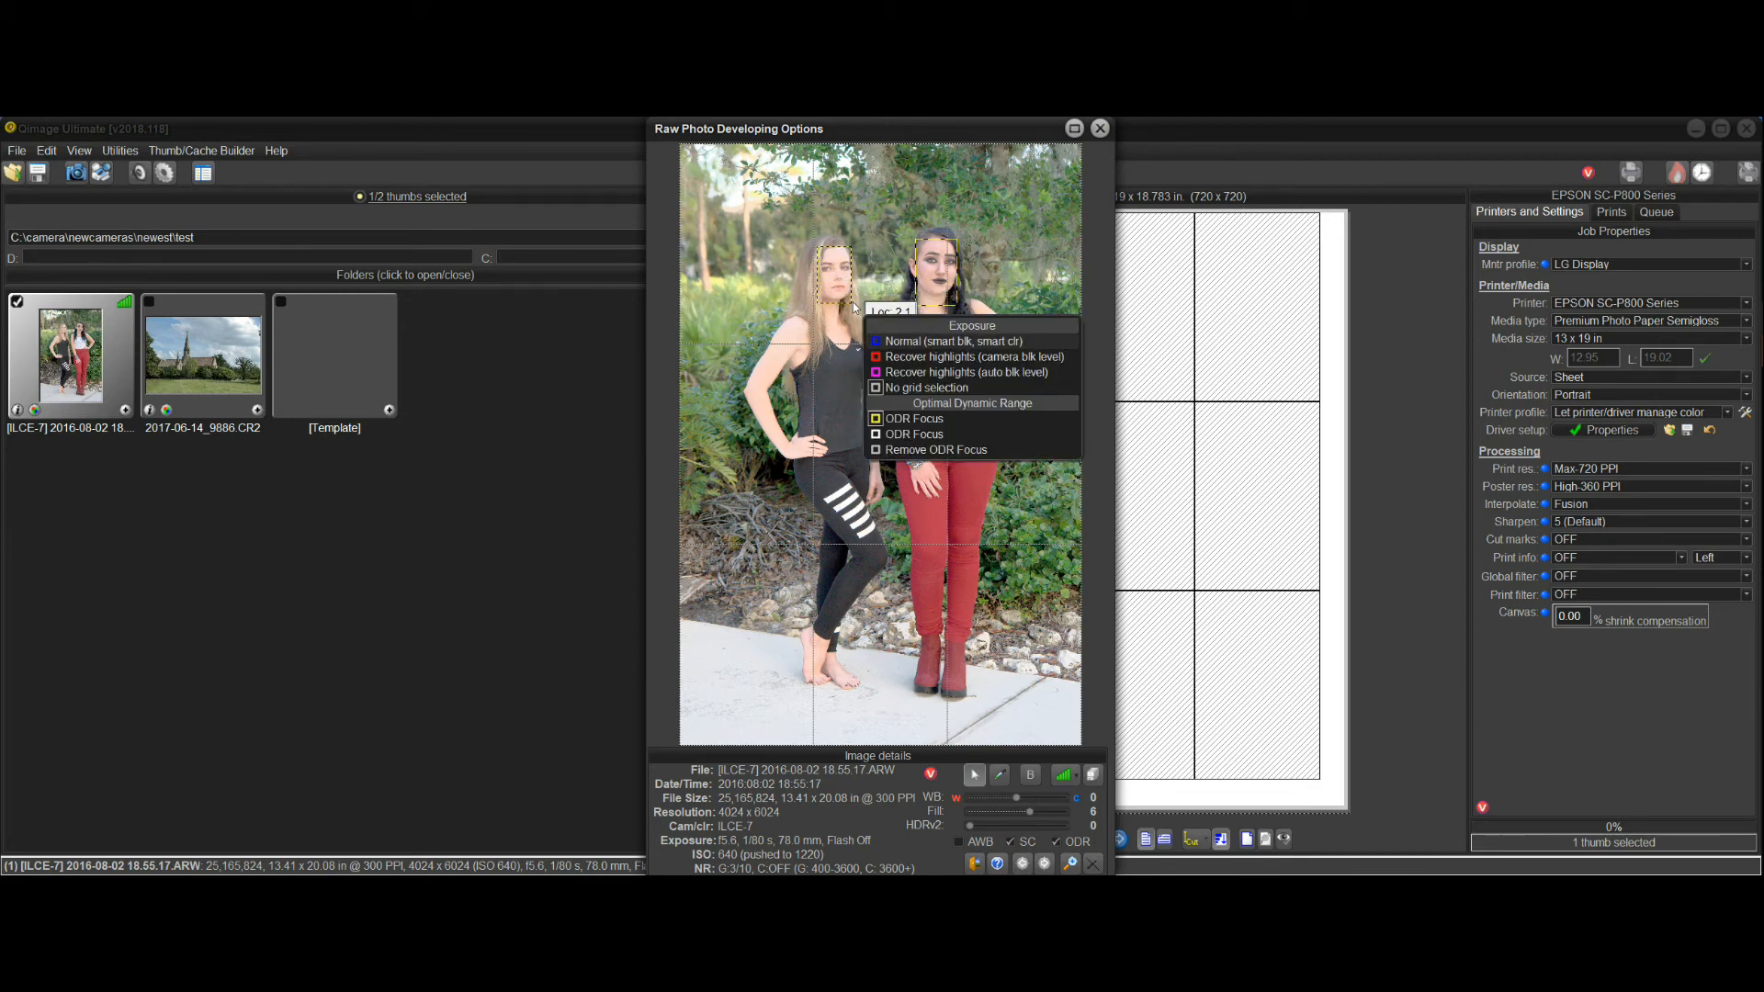
left_click(906, 436)
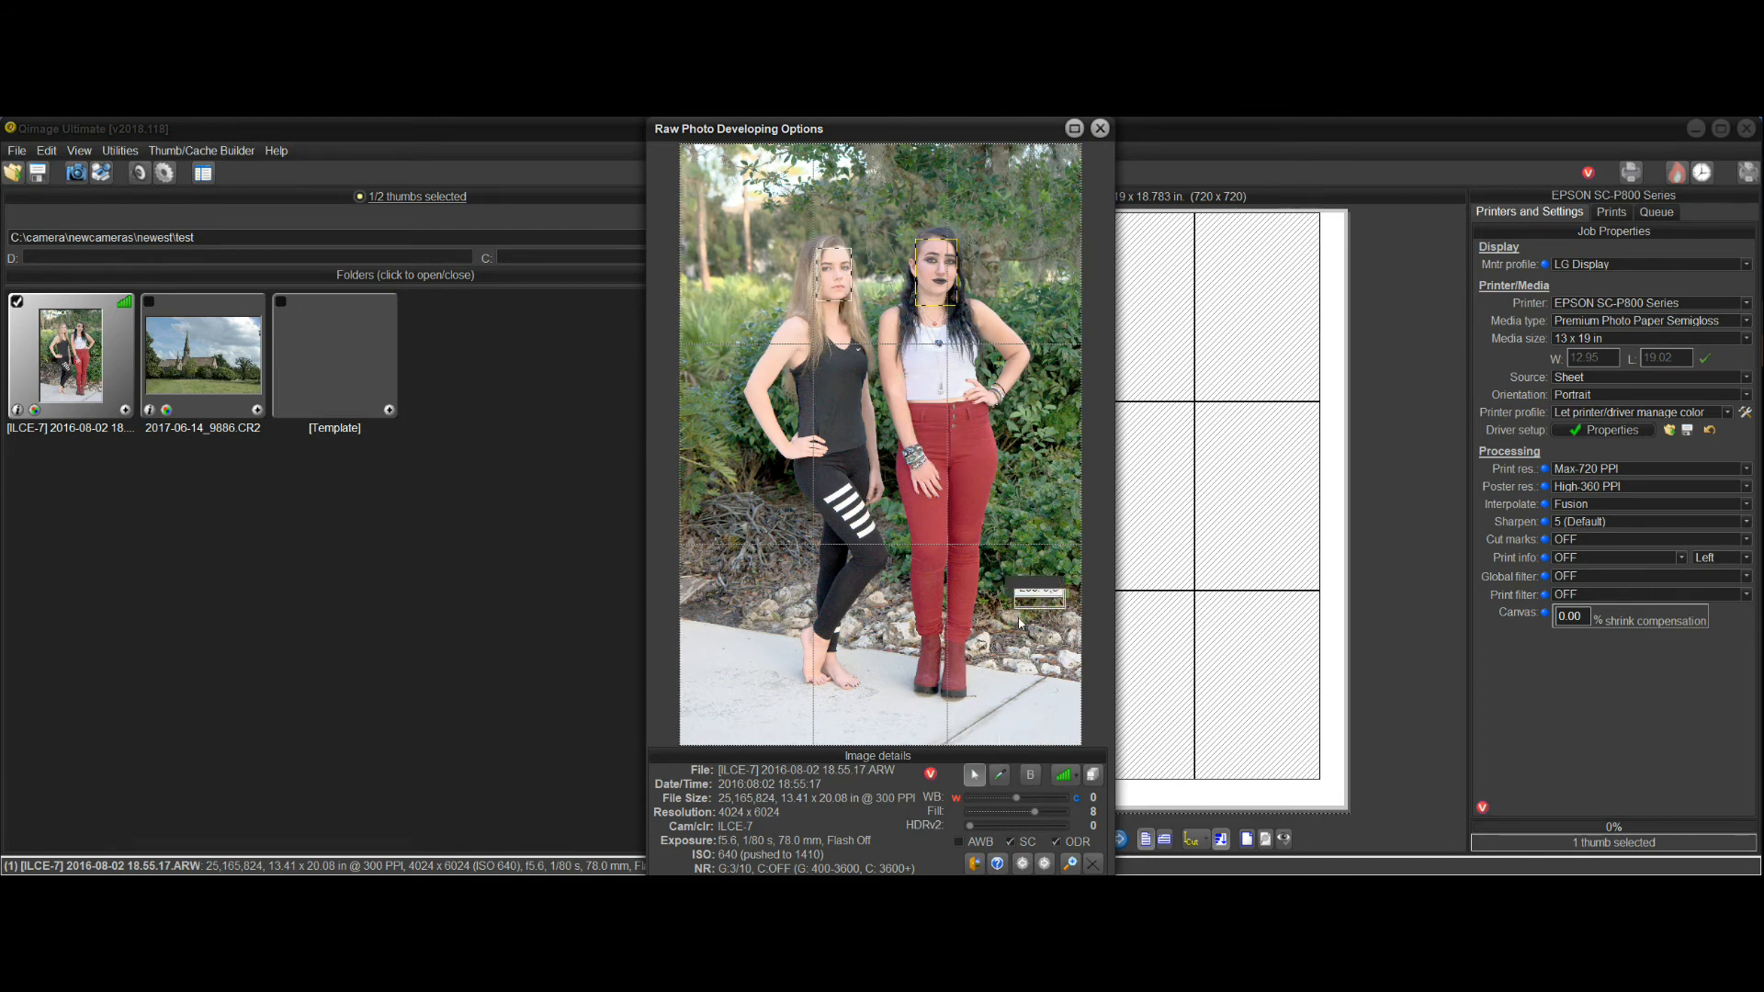
Step: Reduce the portrait's Fill to 5
left_click(1016, 811)
left_click(1016, 811)
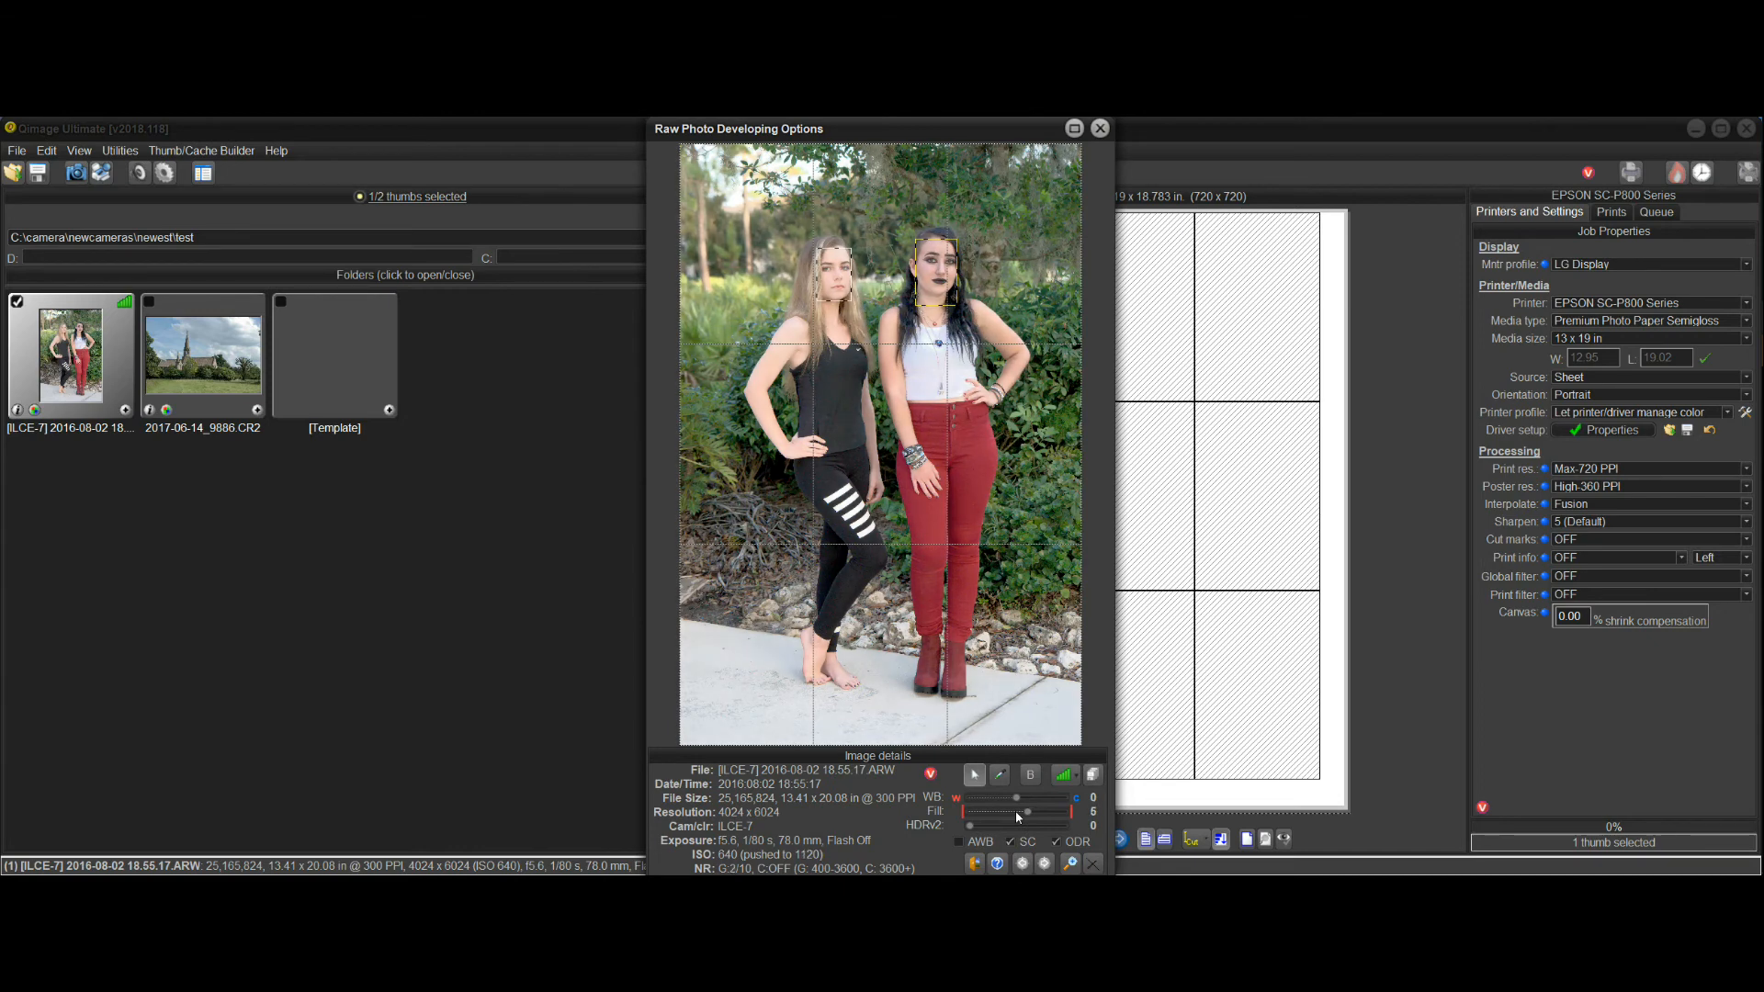
left_click(1016, 811)
Step: Redraw the yellow ODR focus around the dark-haired woman's face
right_click(955, 299)
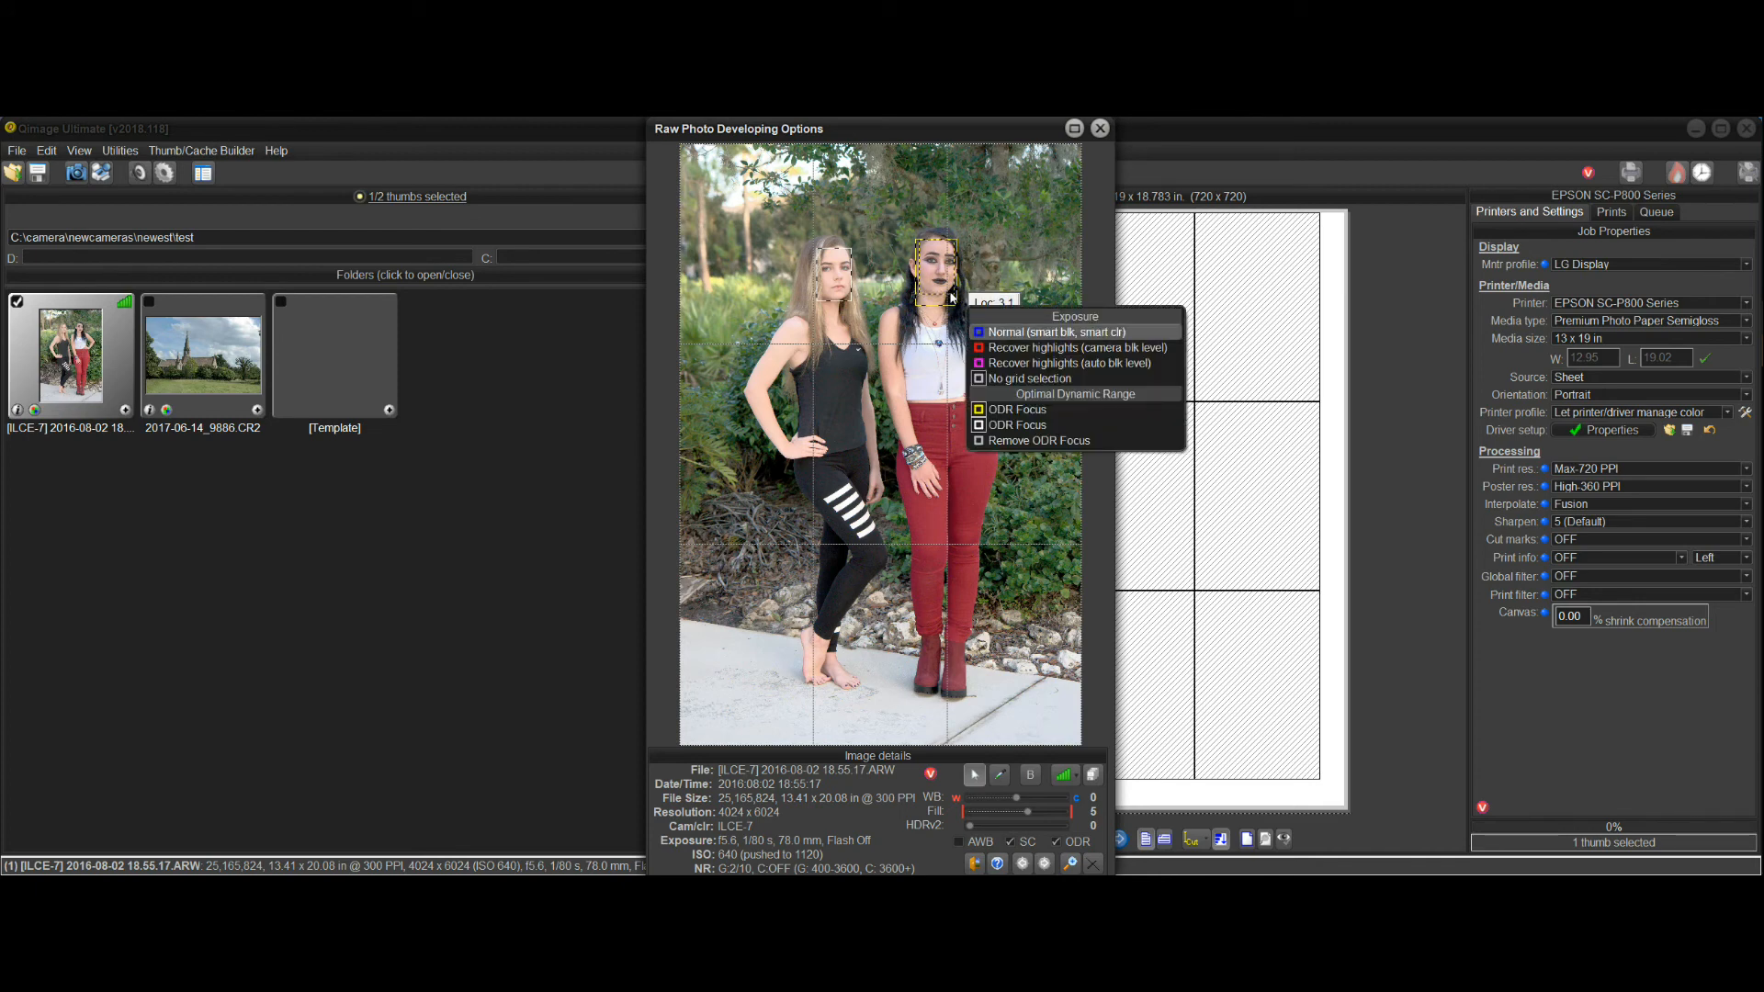
left_click(1039, 411)
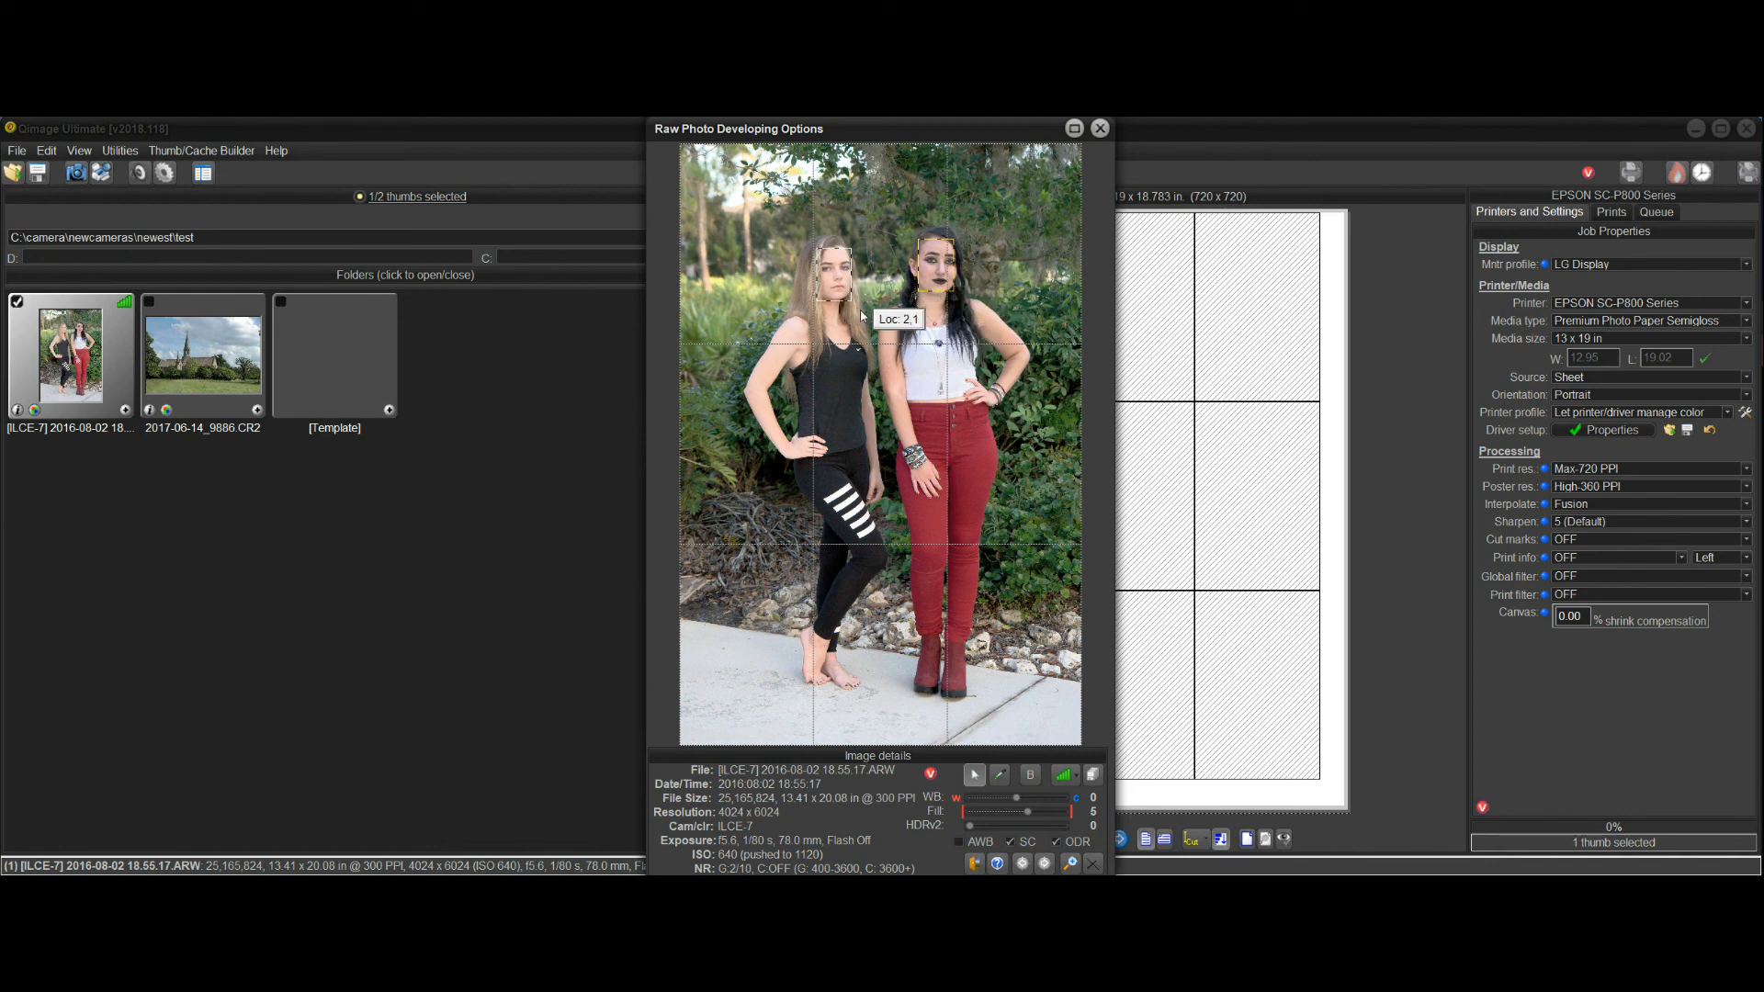
Step: Remove the yellow ODR focus from the portrait, keeping the white one on the blonde woman's face
left_click(975, 776)
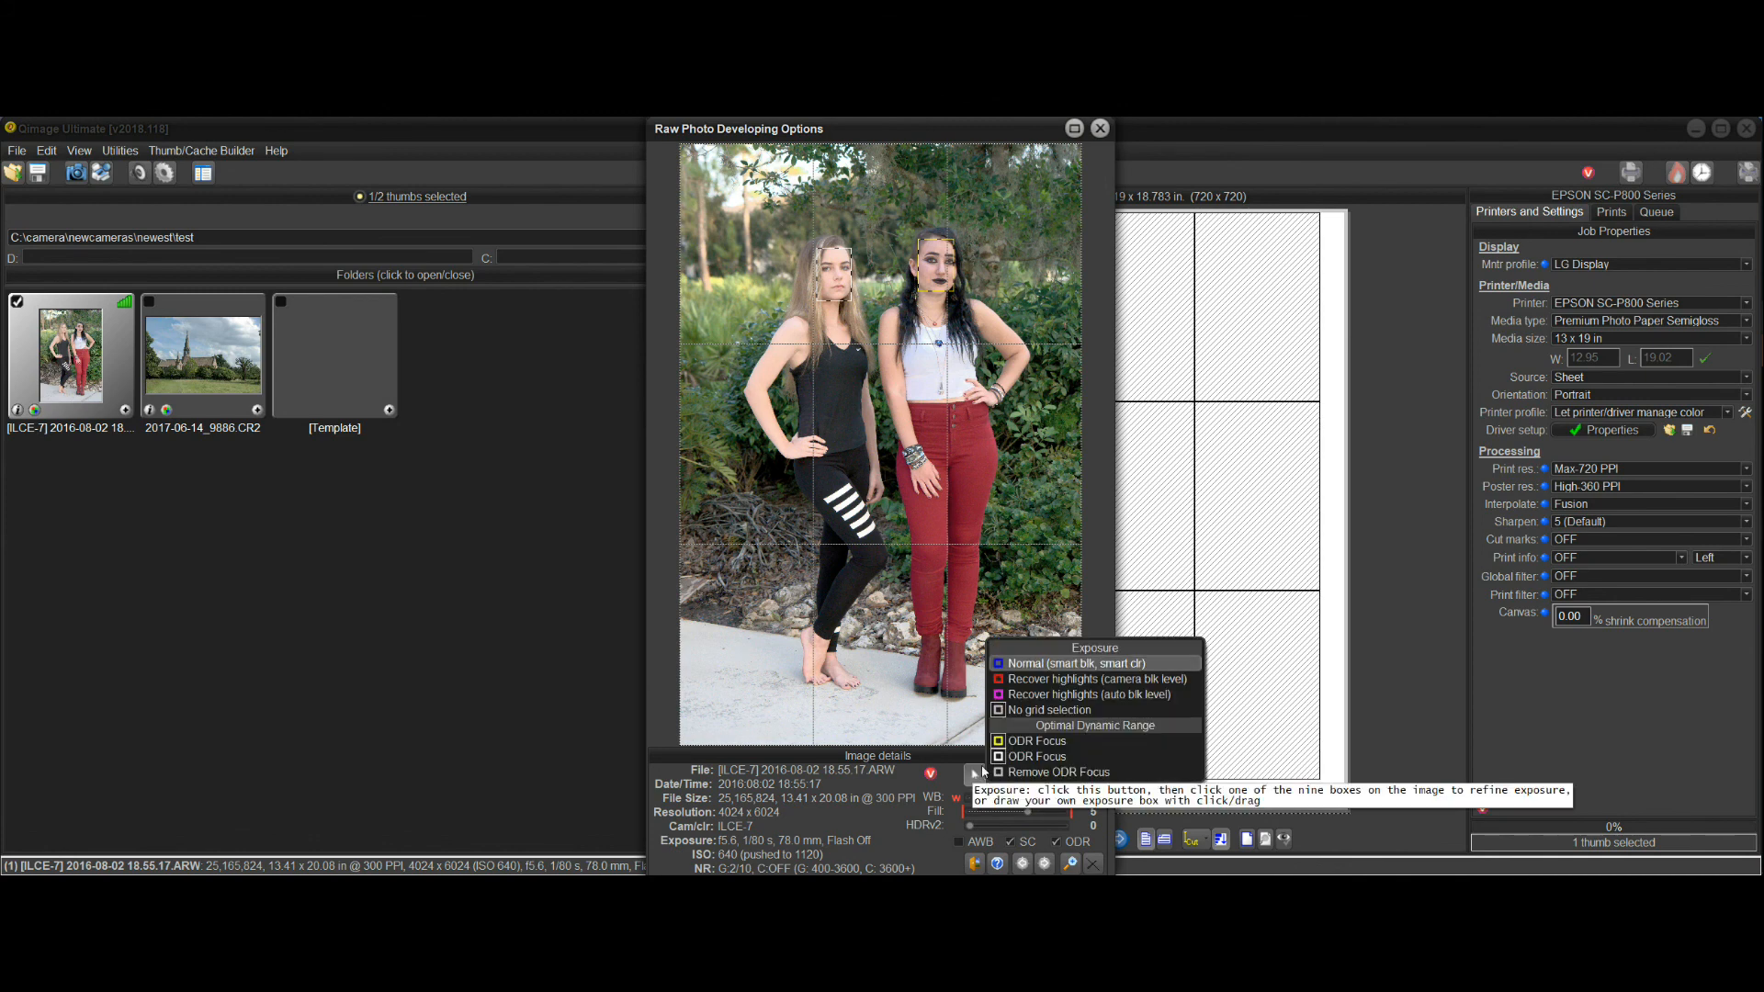
left_click(1012, 772)
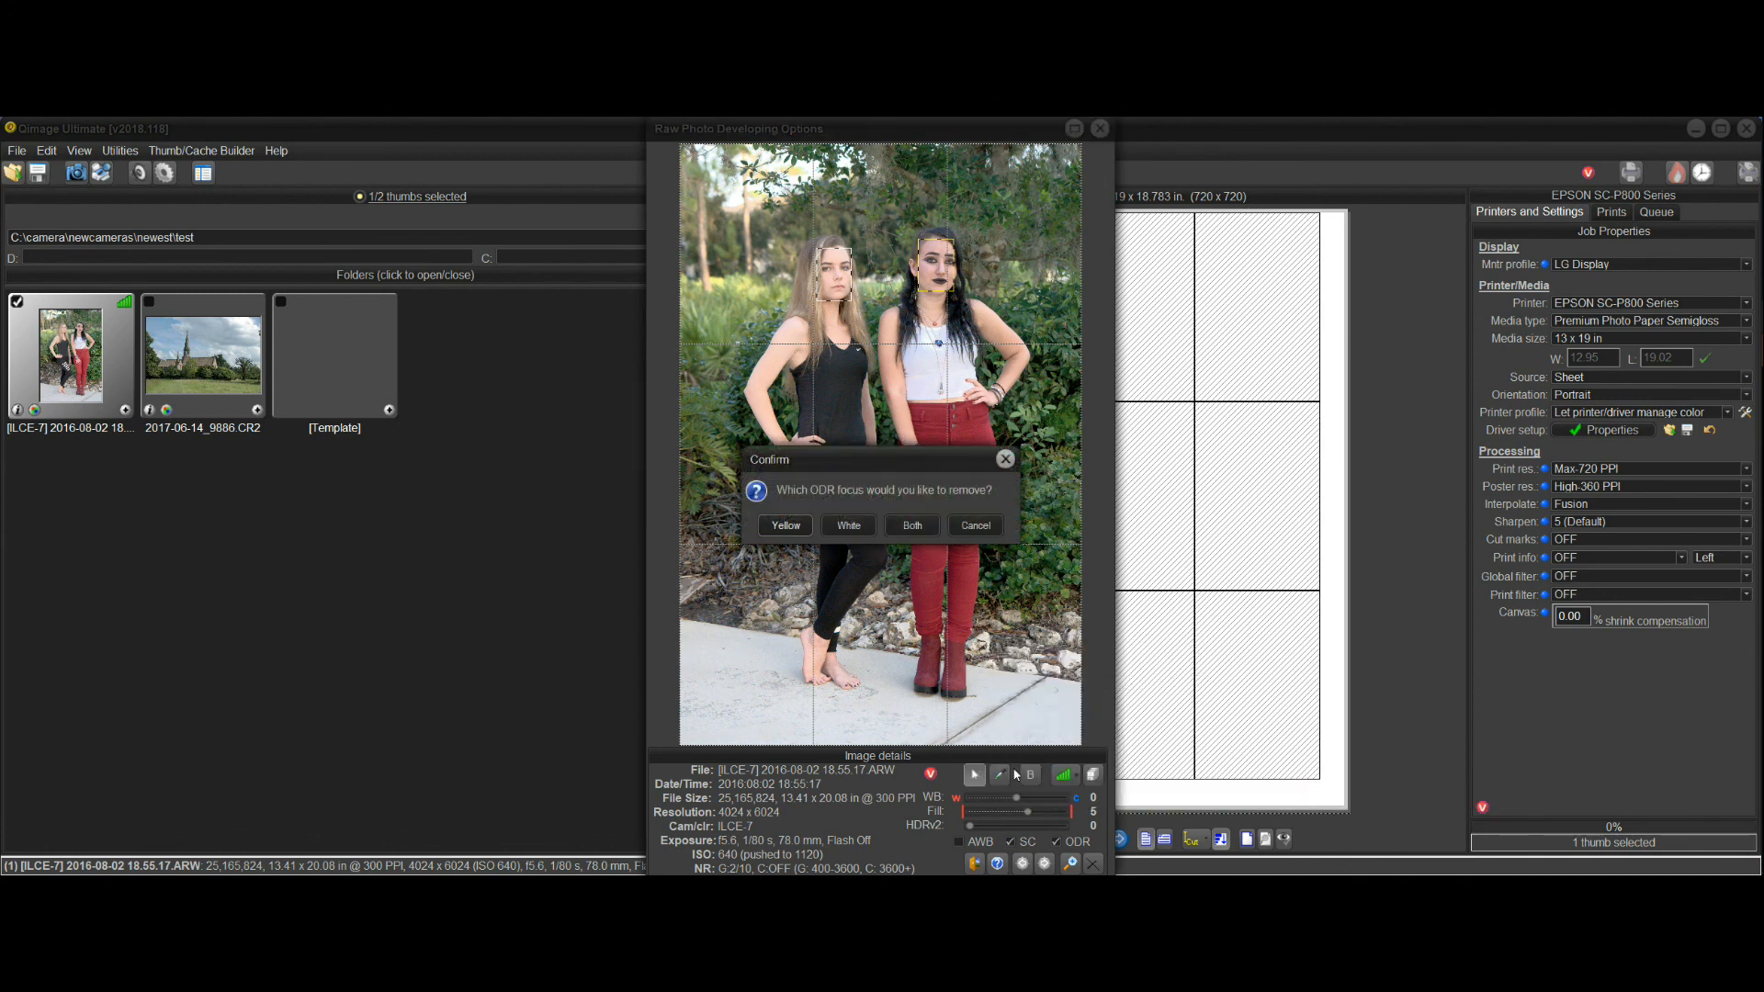
left_click(796, 527)
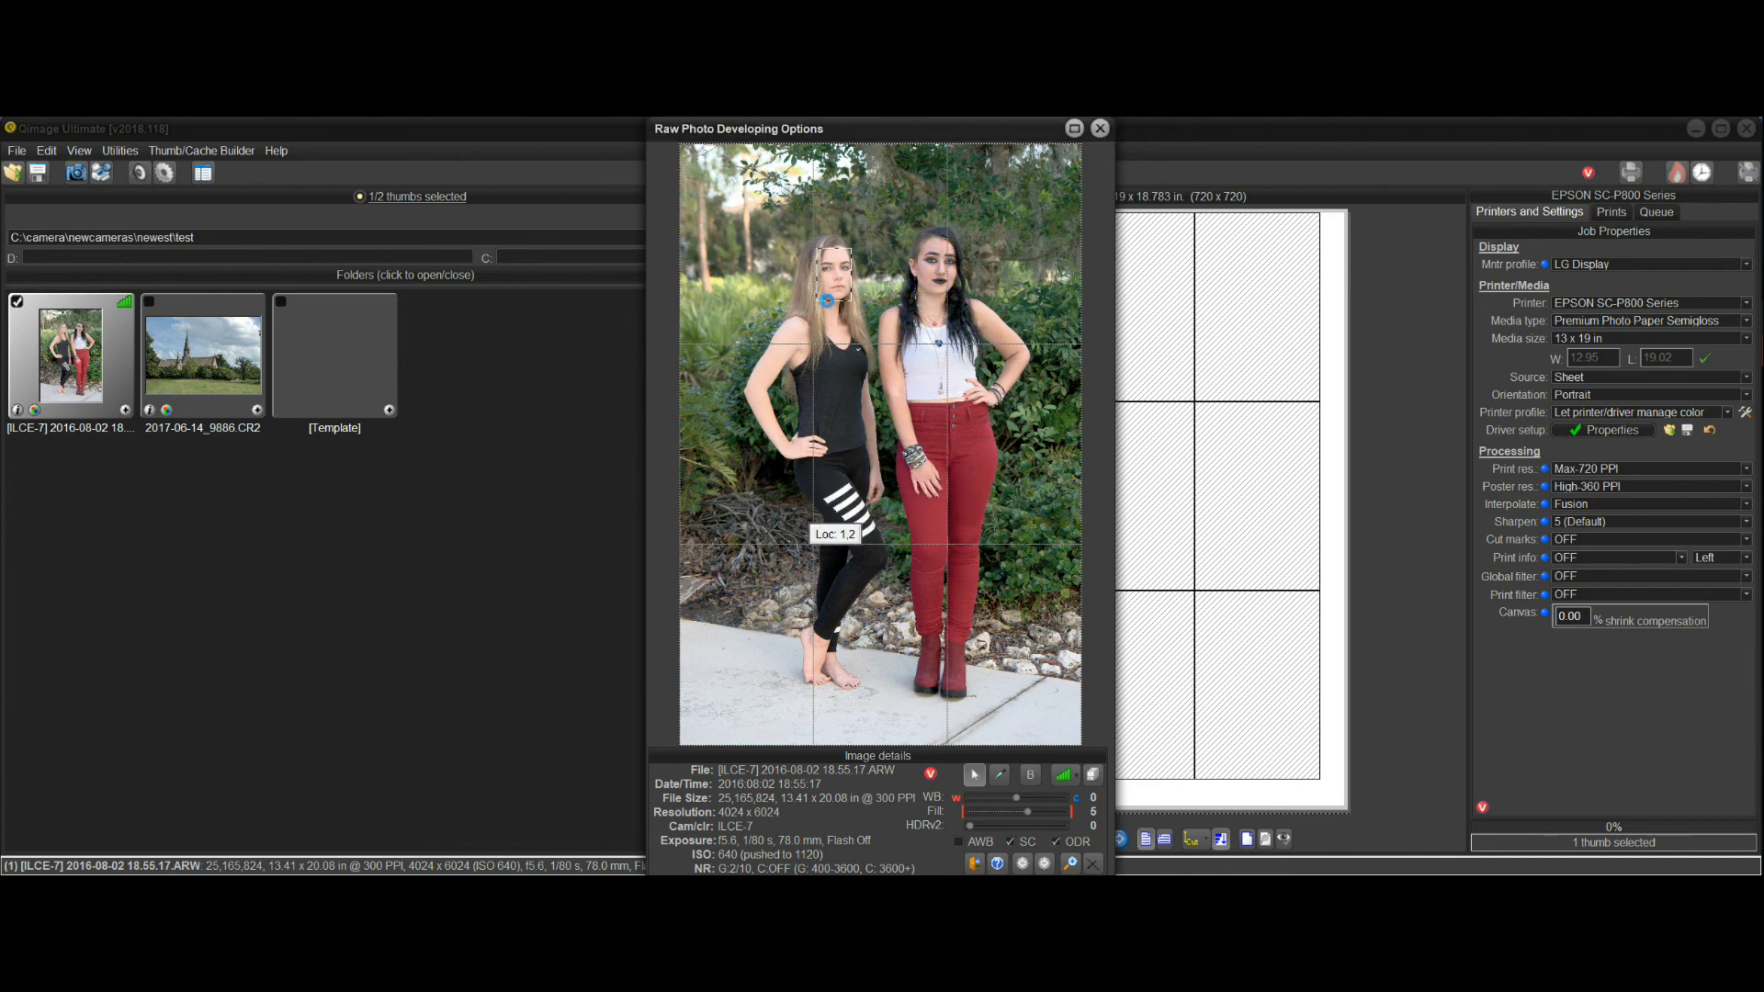